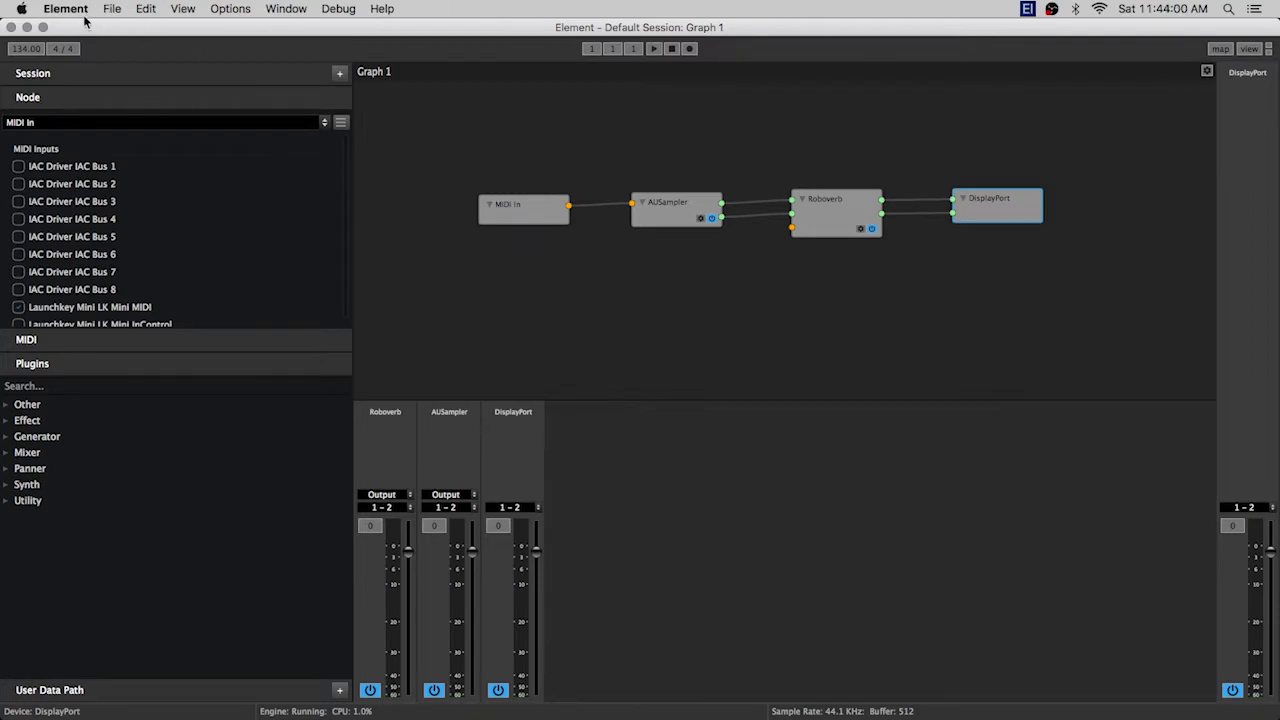
- Open Element's Preferences from the Element application menu
click(74, 12)
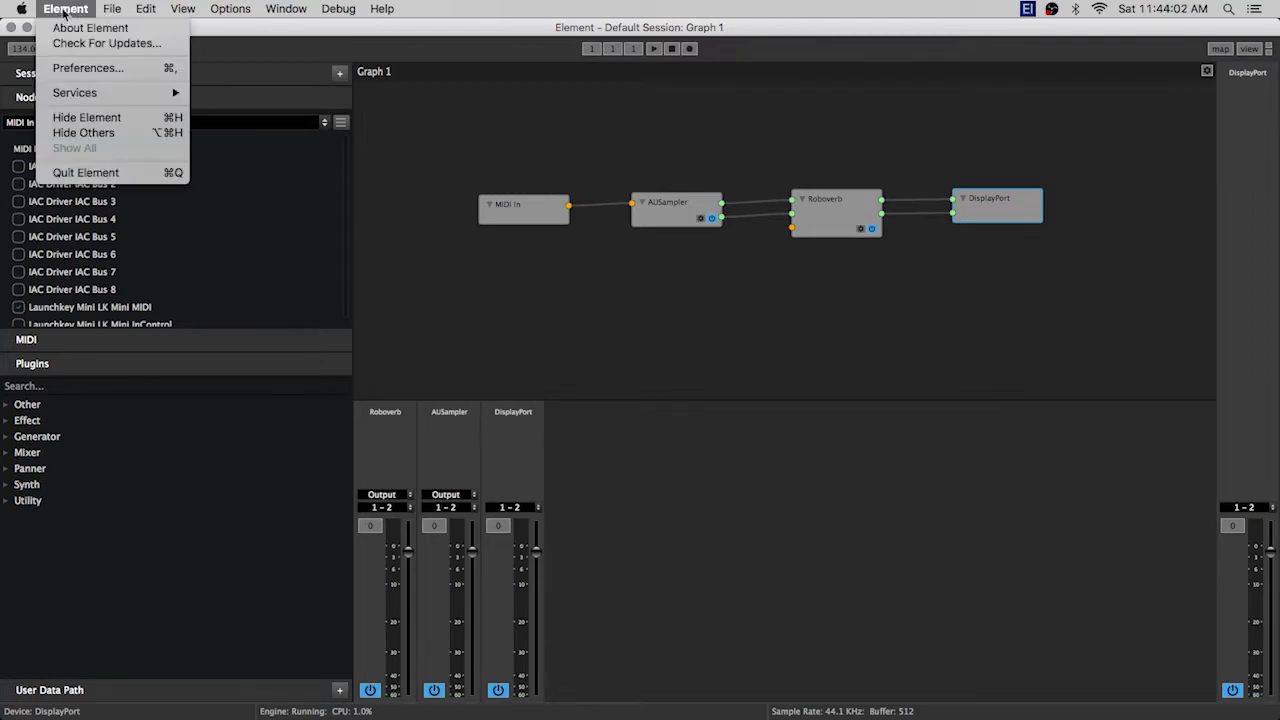
click(119, 72)
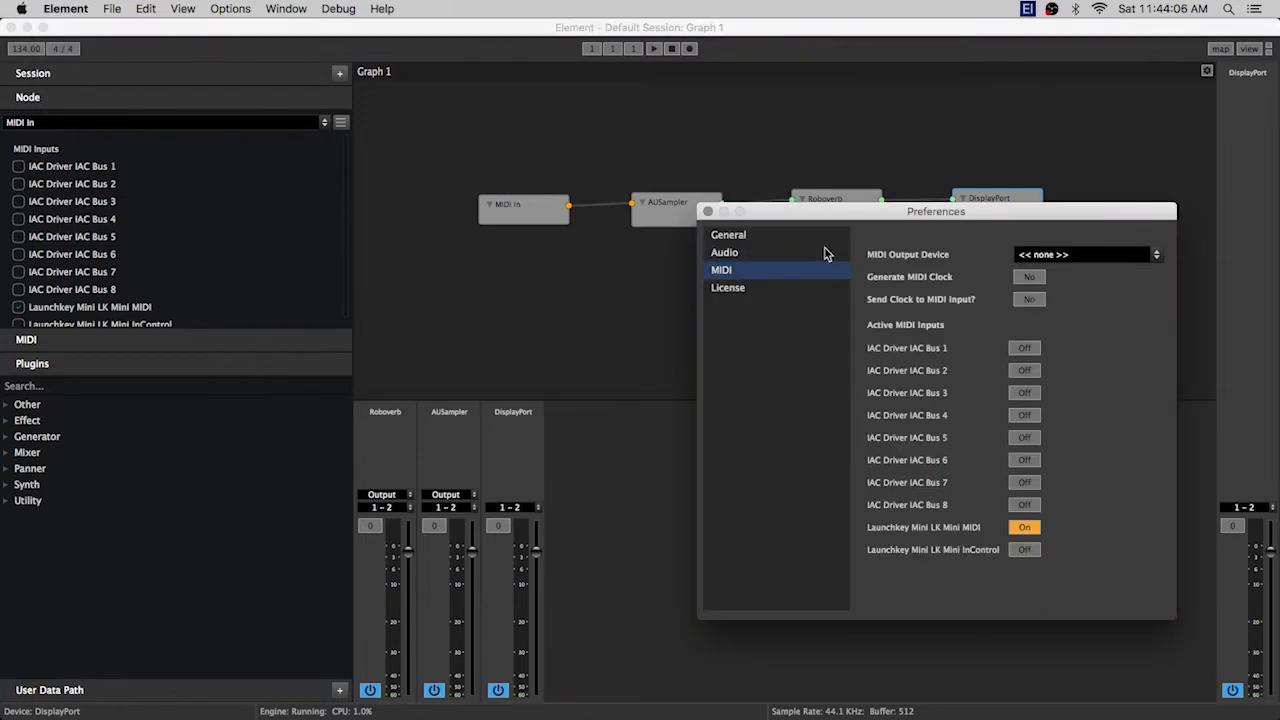
- Try the Internal clock source on the General page, then set Clock Source back to MIDI Clock
drag(812, 207, 641, 139)
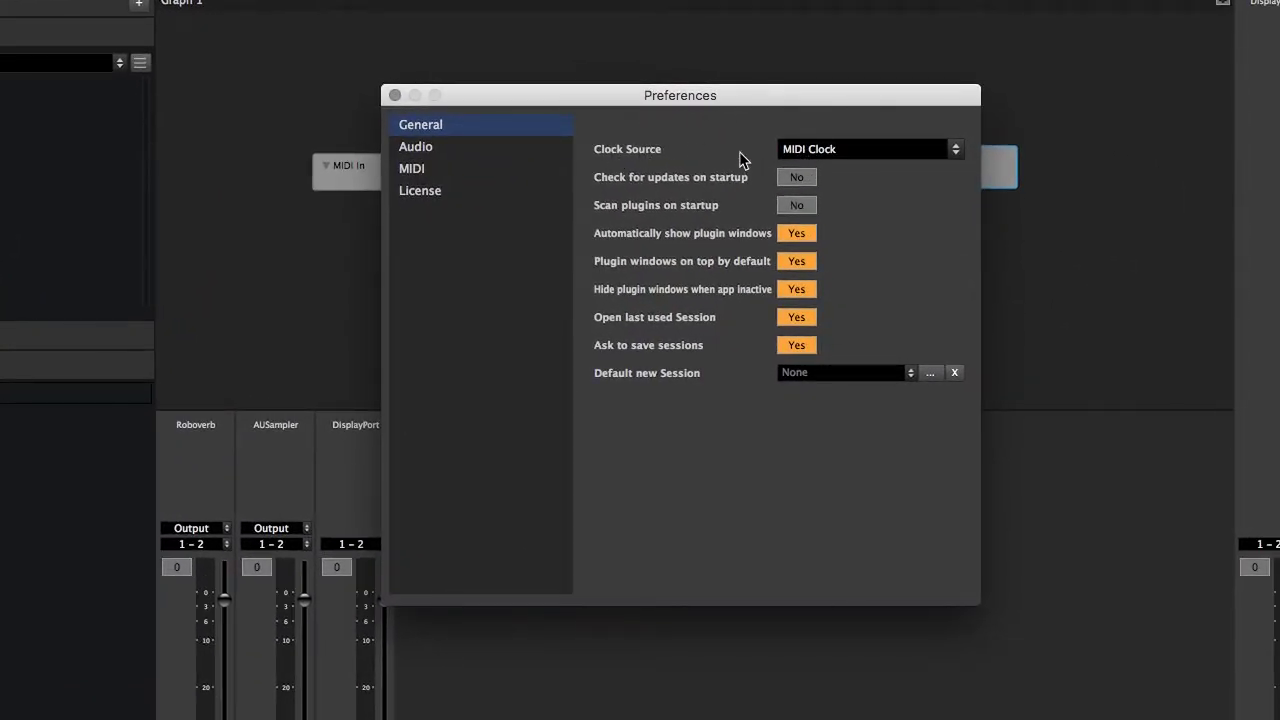
click(878, 152)
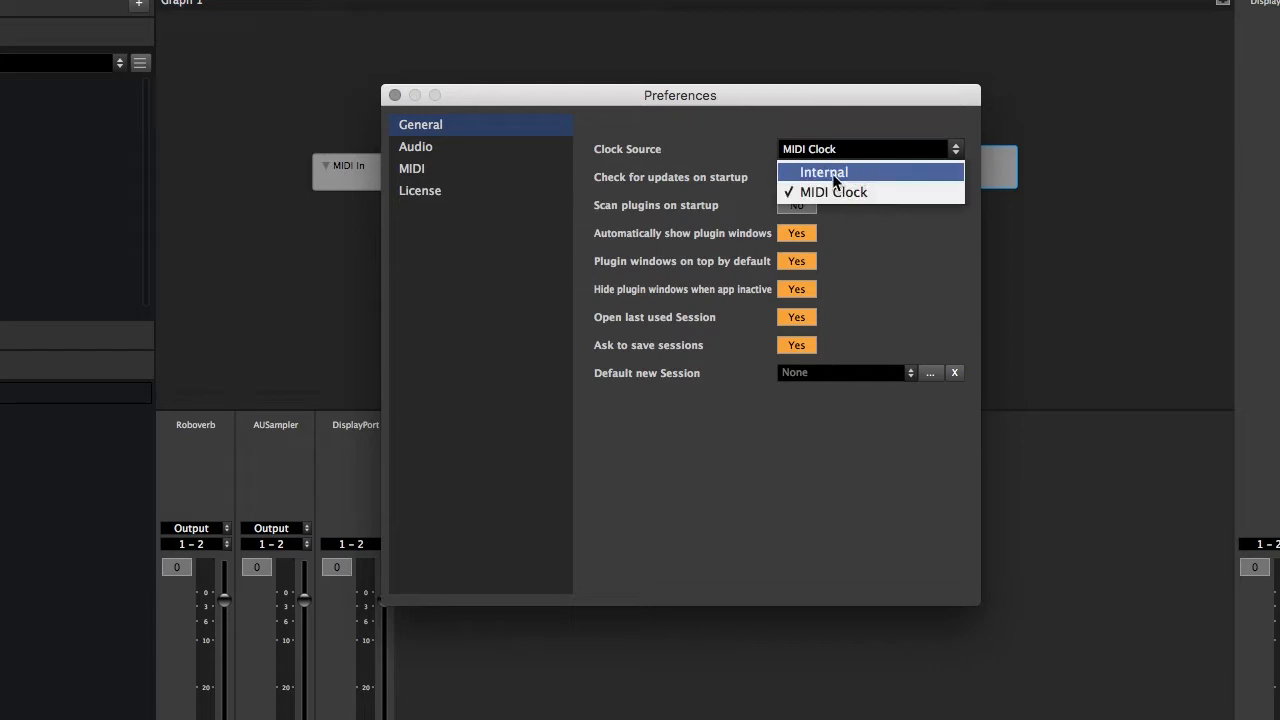
click(842, 171)
click(847, 153)
click(842, 190)
click(826, 150)
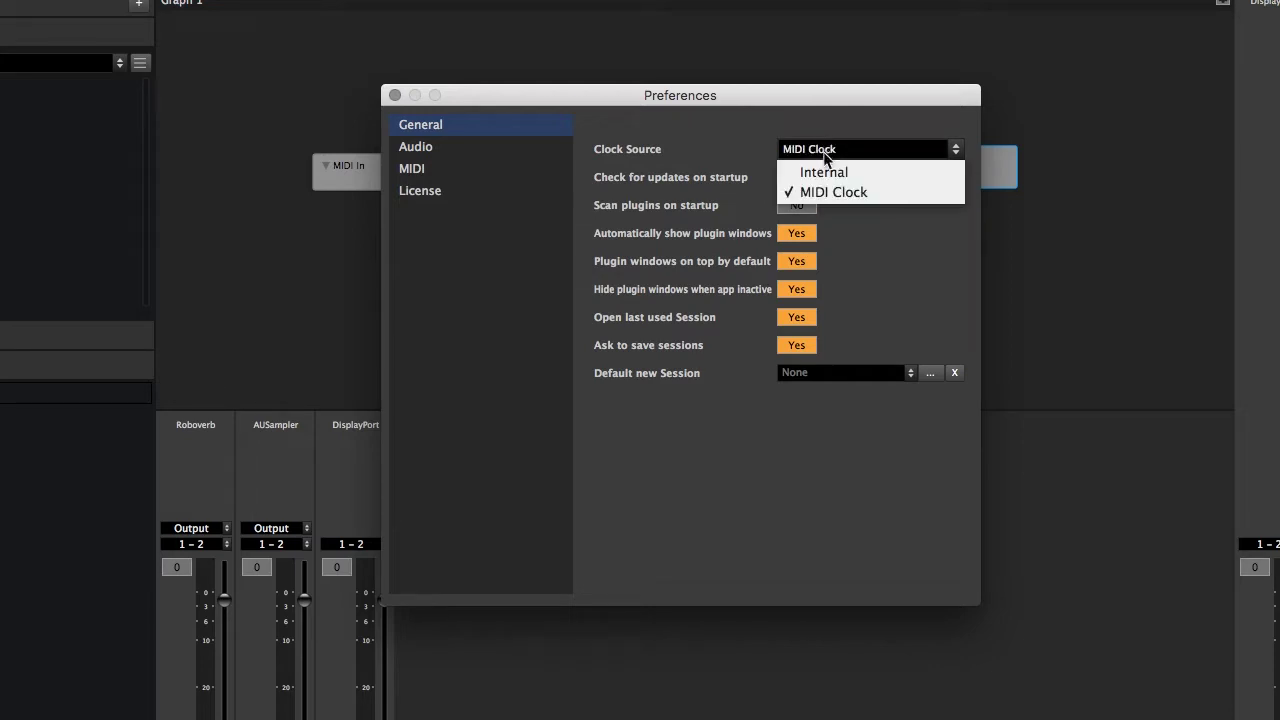
click(823, 174)
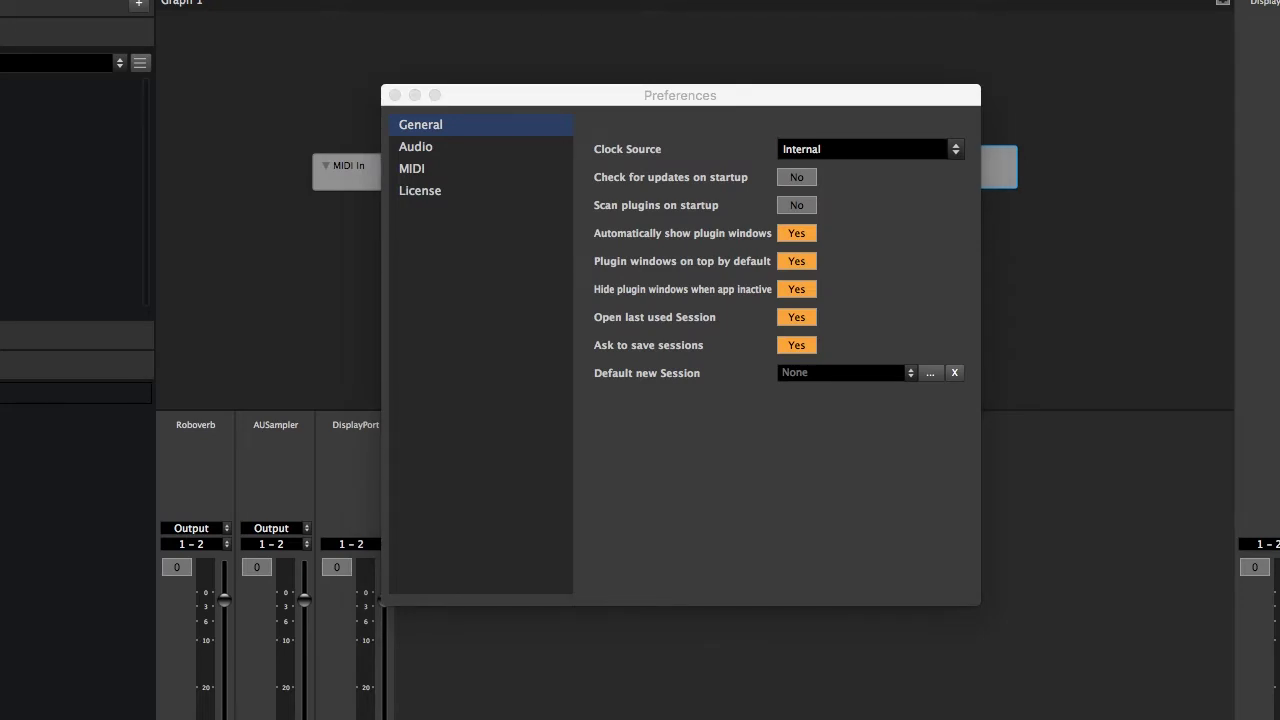
click(831, 148)
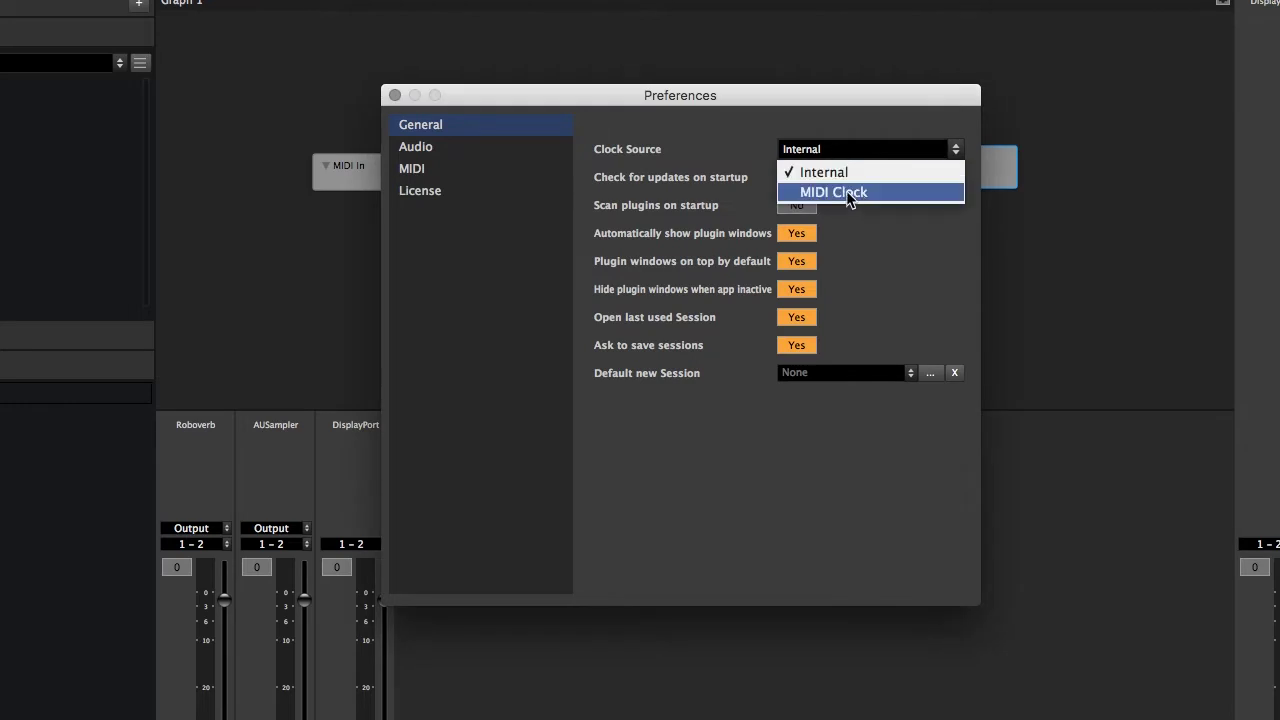
click(846, 191)
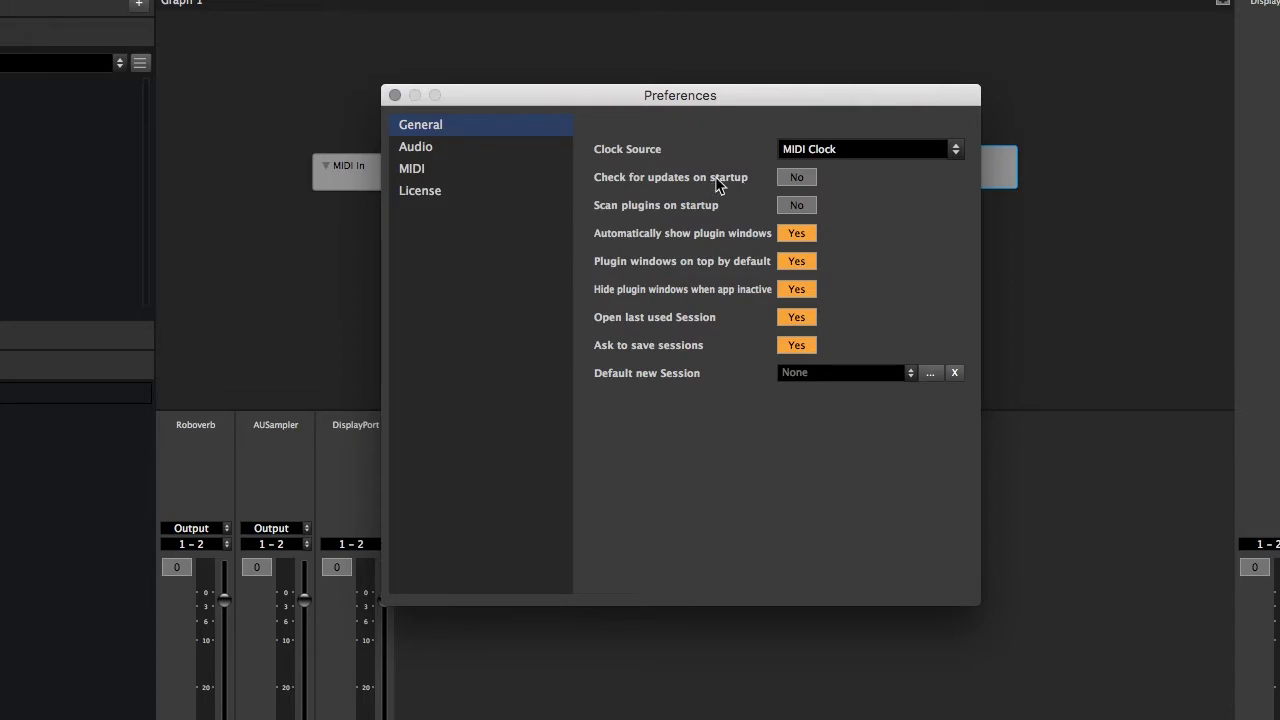
- Toggle update checks and plugin scanning at startup on then off, and set Automatically show plugin windows to No
click(806, 180)
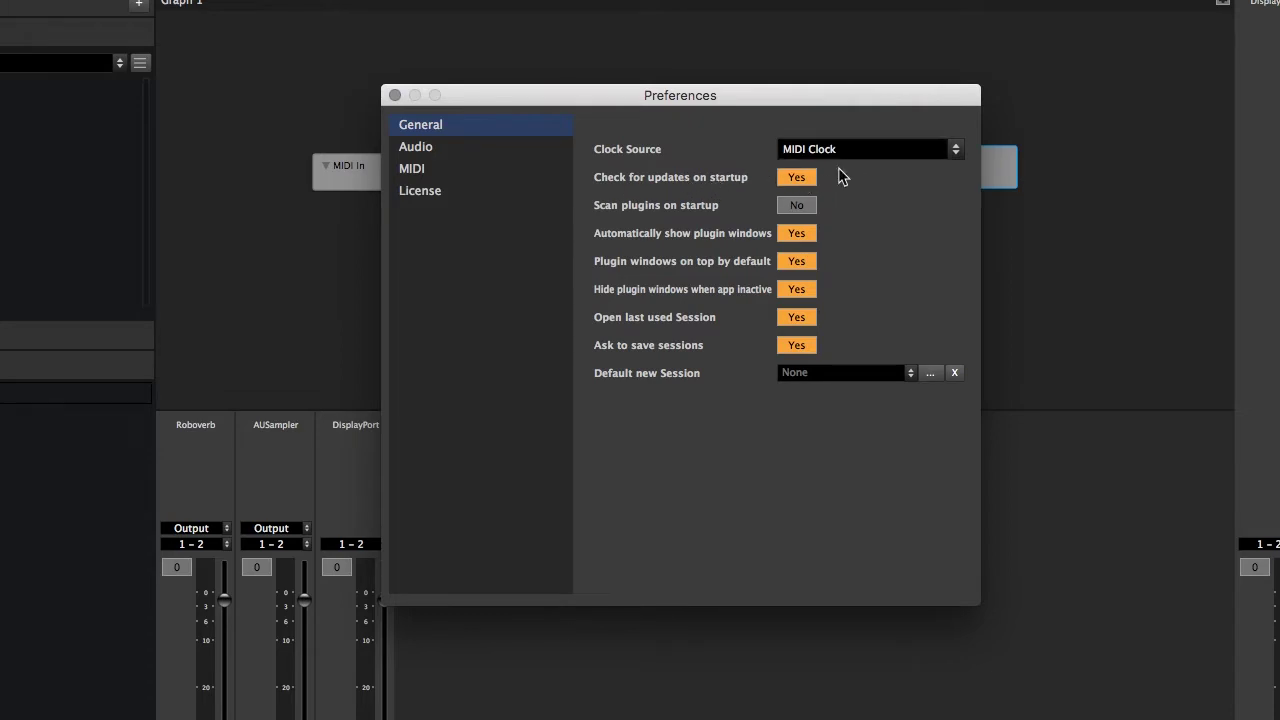
click(792, 181)
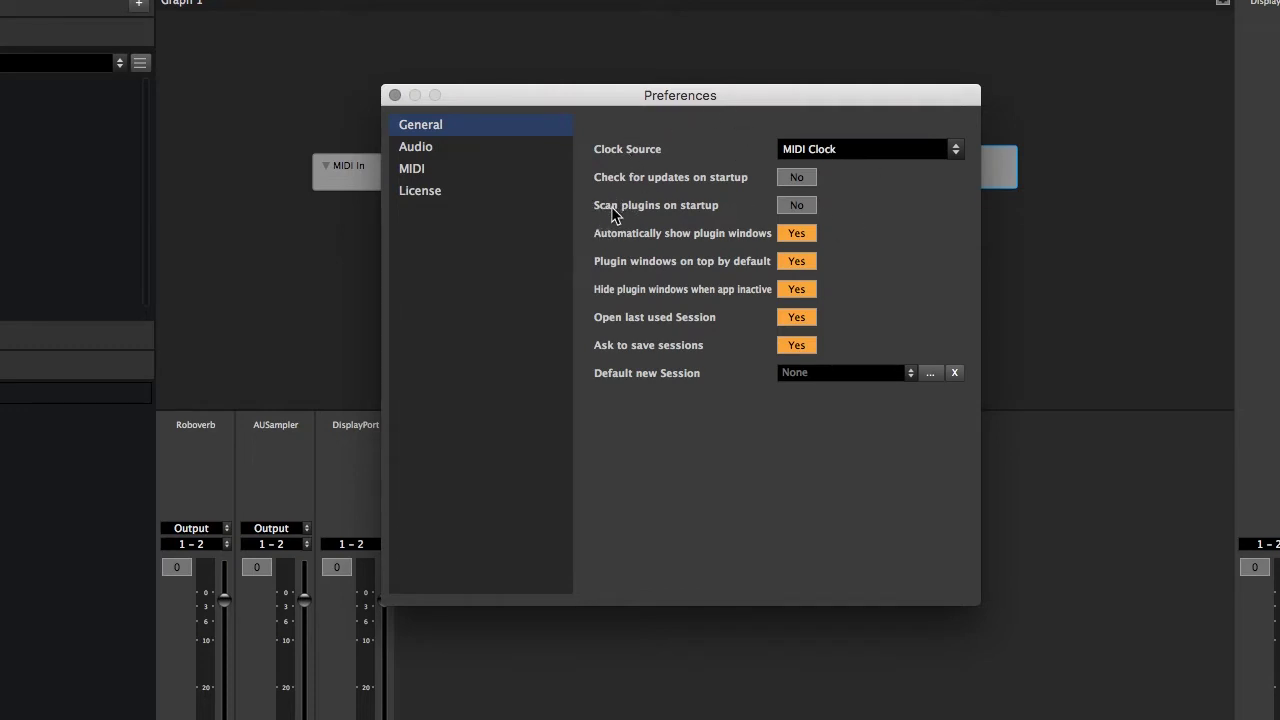
click(799, 207)
click(800, 207)
click(797, 236)
drag(675, 95, 880, 49)
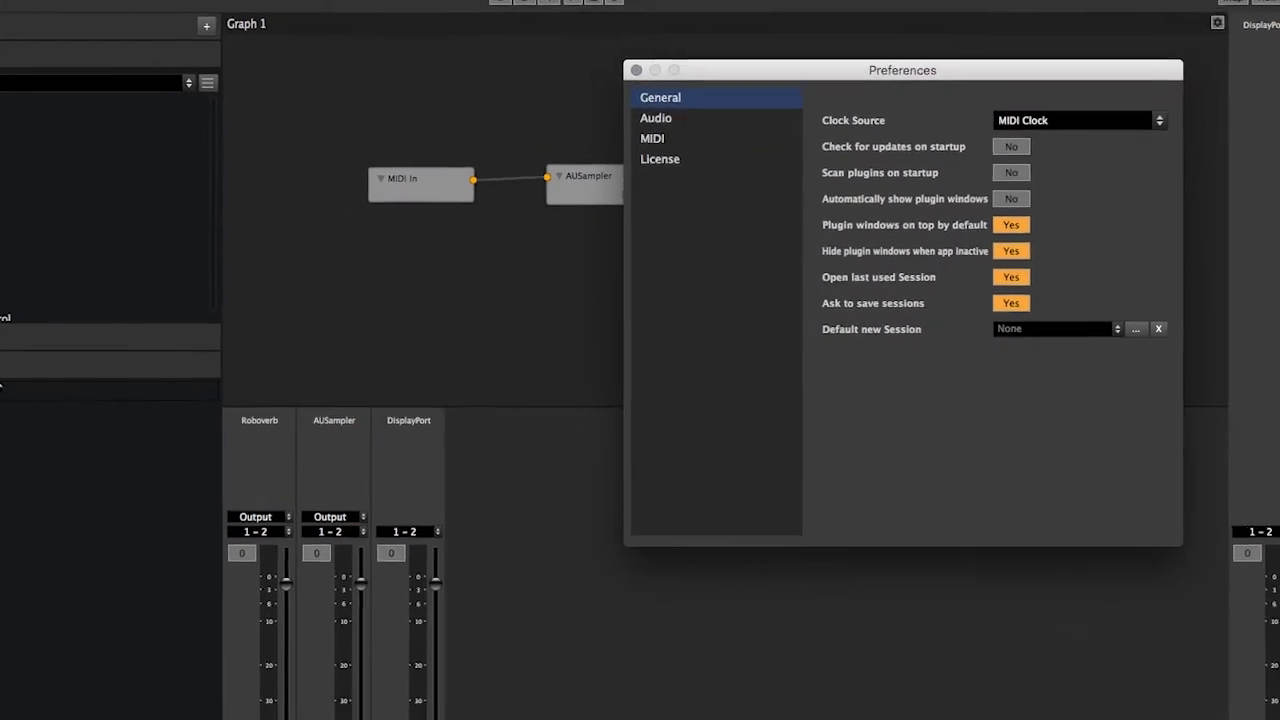
- Search the plugin list for 'ausampler' and add an AUSampler node to the graph
click(38, 354)
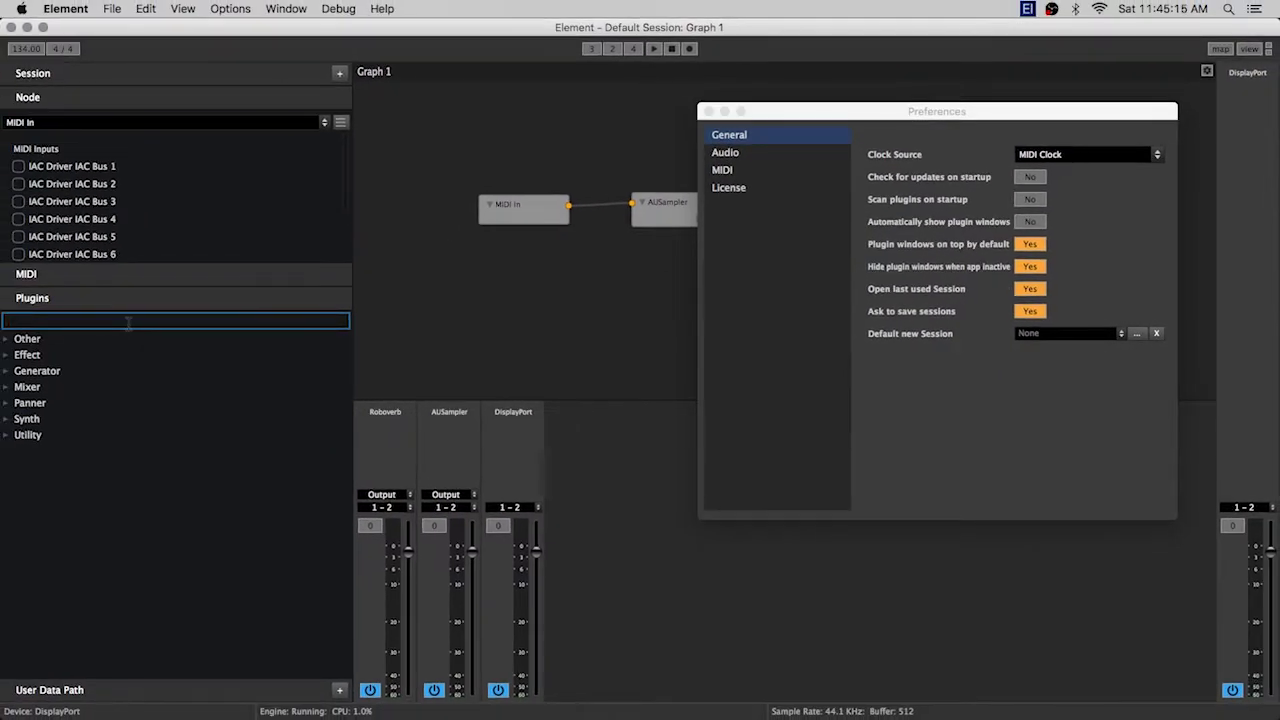
text(au)
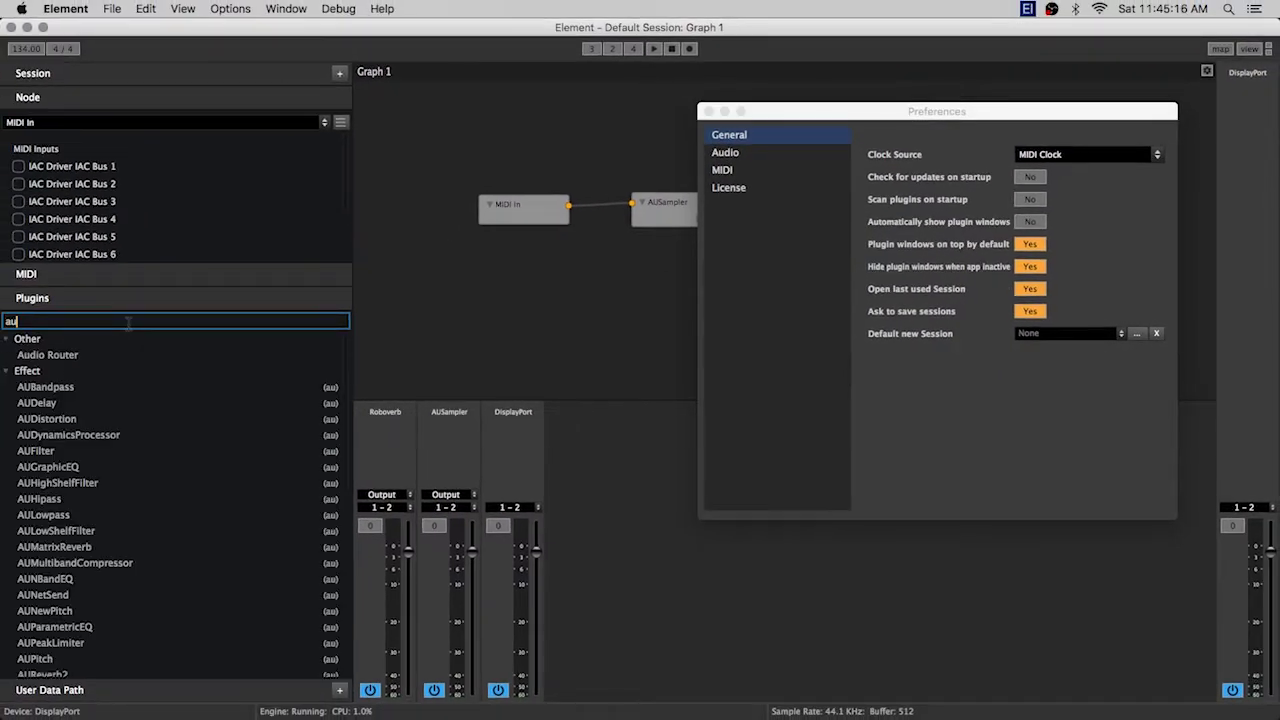
text(sampler)
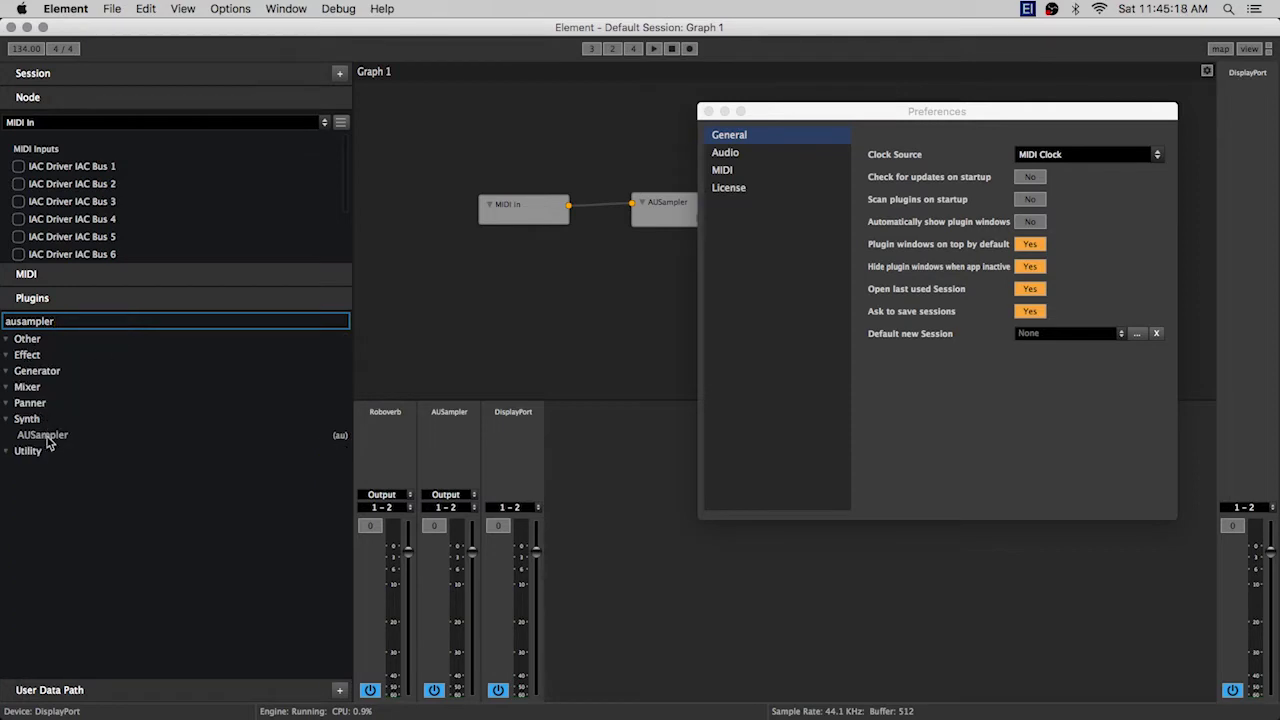
drag(48, 440, 515, 290)
click(515, 290)
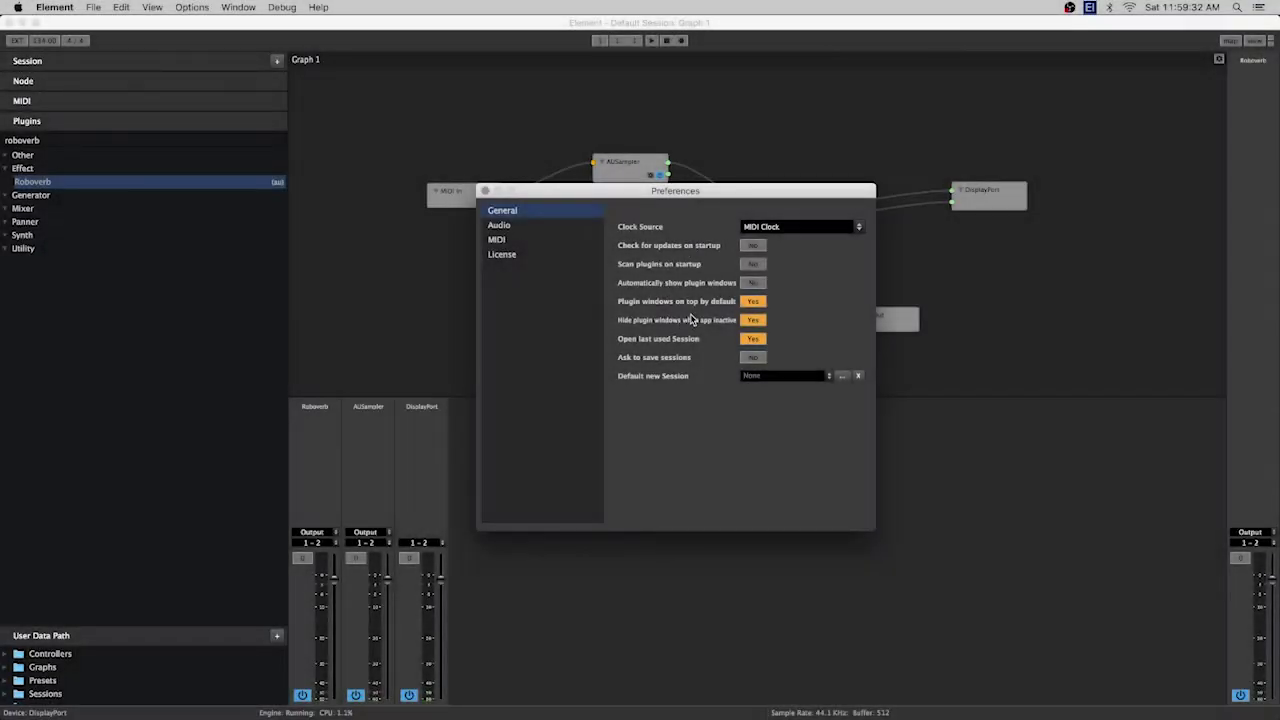
- Set plugin windows to show automatically, add a Roboverb node, and set Hide plugin windows when inactive to No
click(754, 284)
click(484, 191)
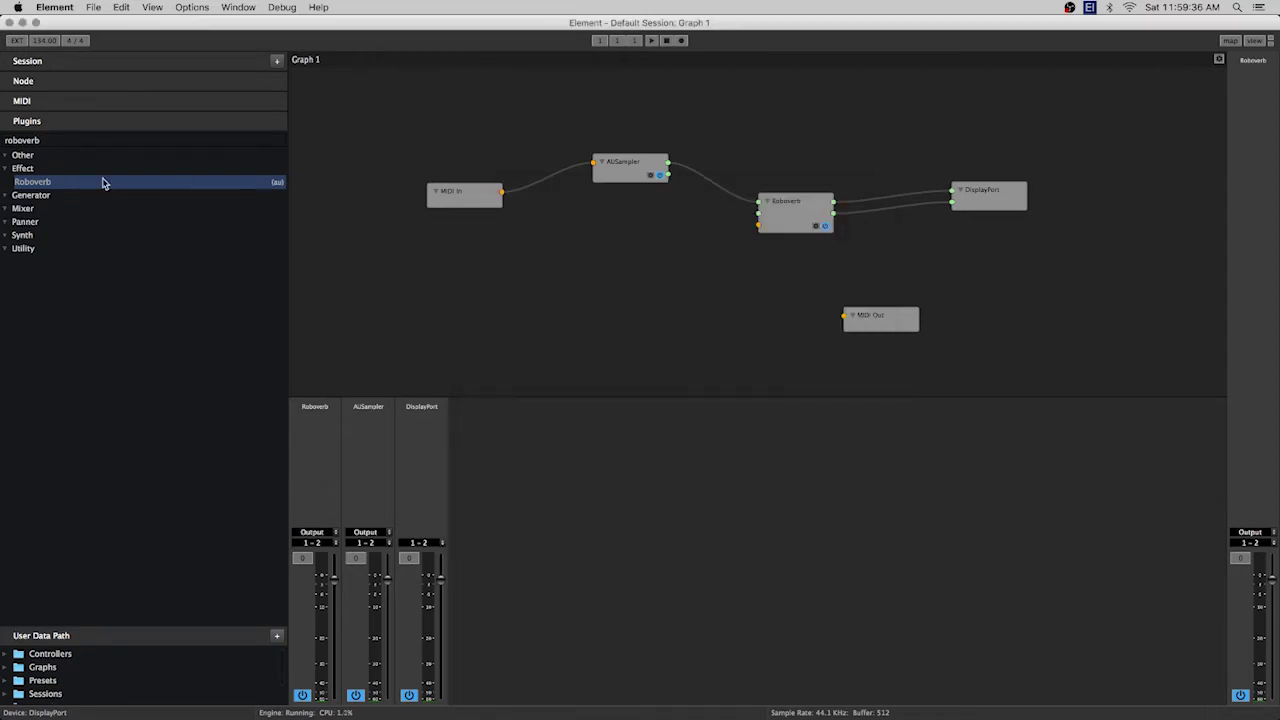
drag(28, 185, 631, 268)
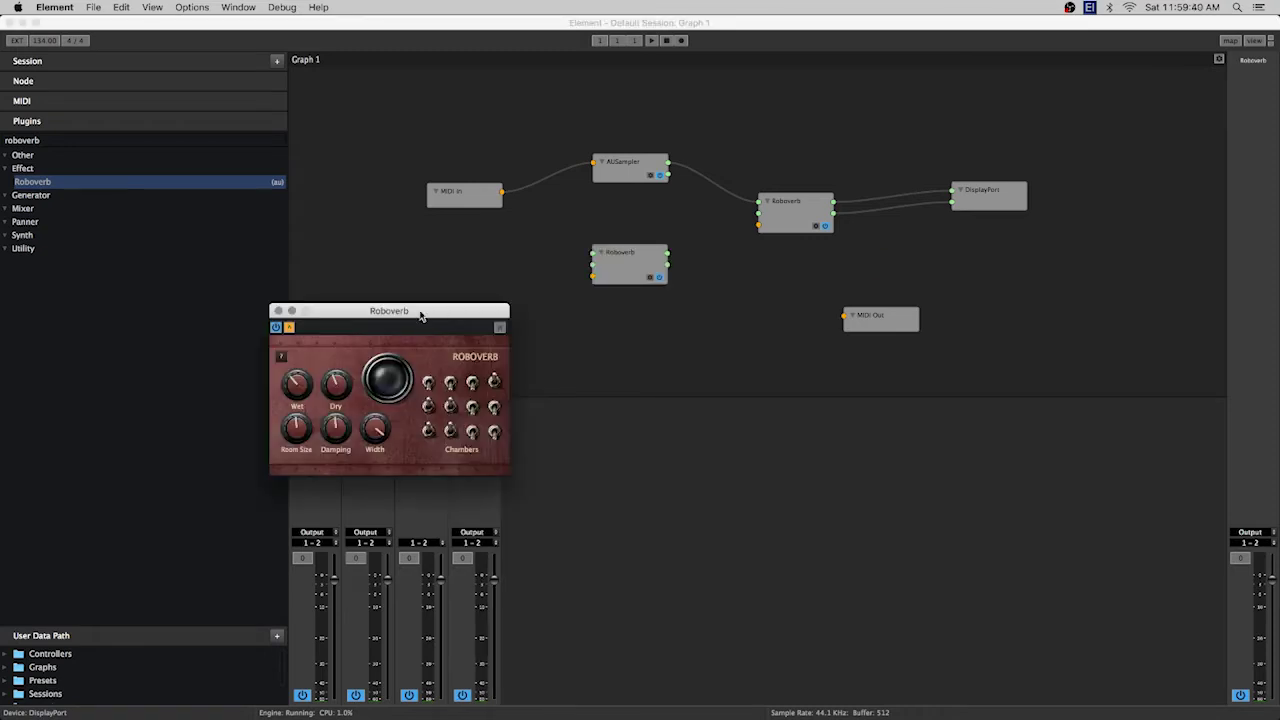
drag(420, 315, 847, 190)
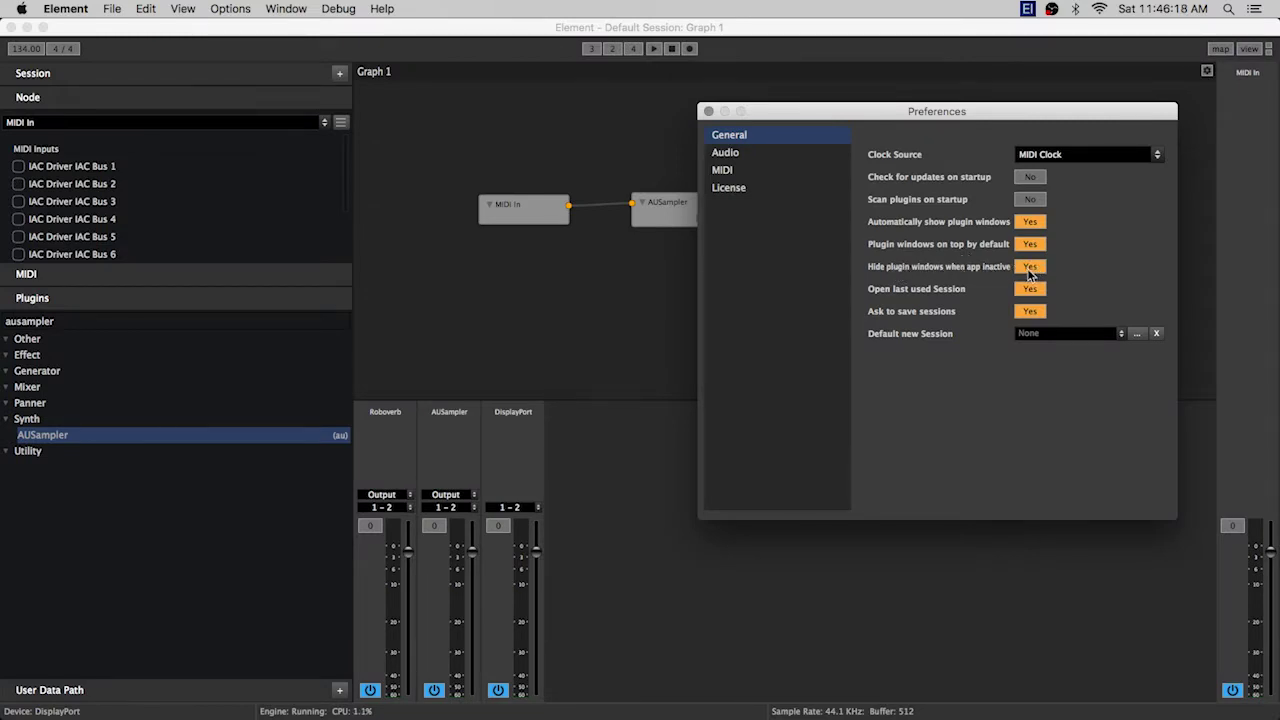
click(1030, 268)
- Close Preferences and open the Roboverb plugin window from its graph node
drag(795, 112, 801, 191)
click(717, 192)
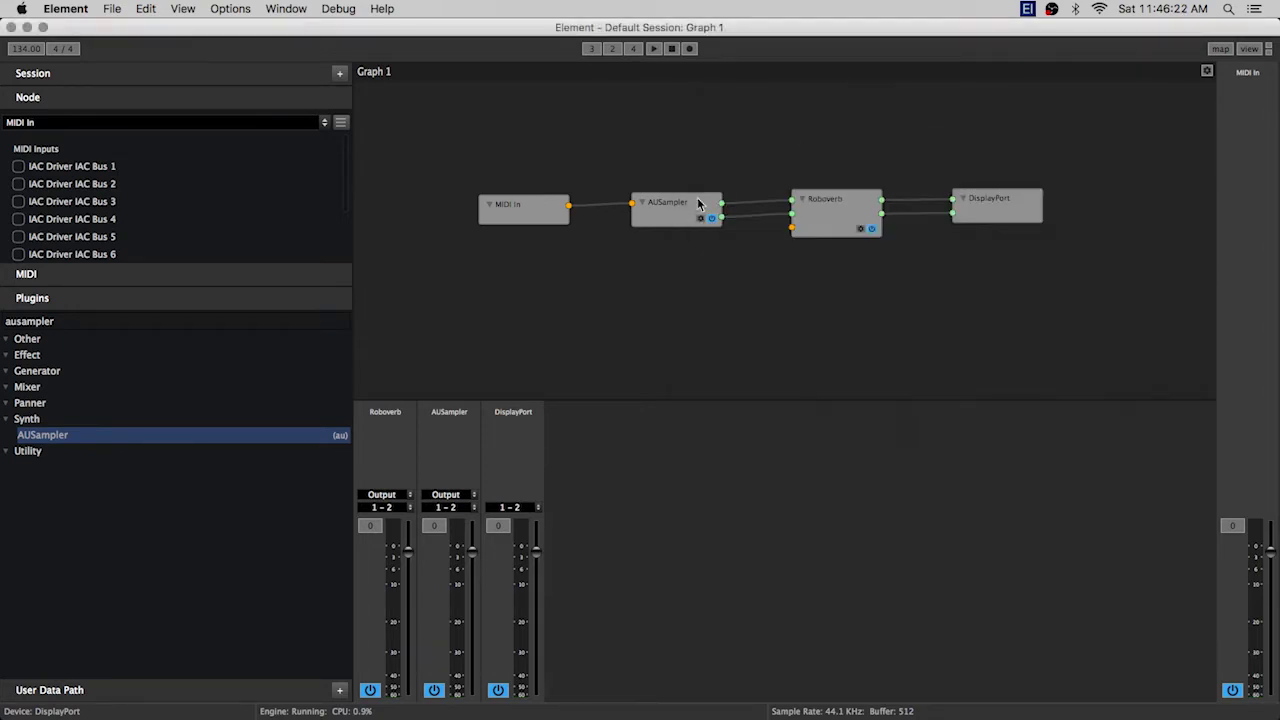
click(680, 212)
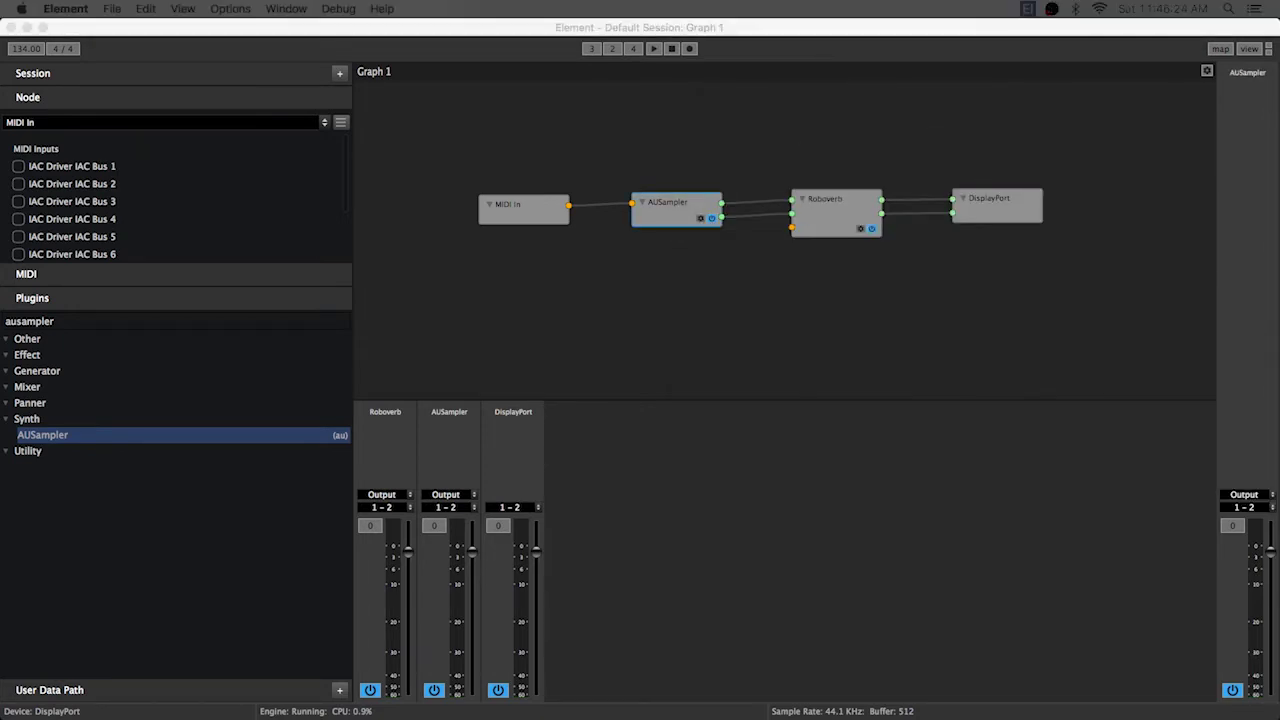
click(838, 208)
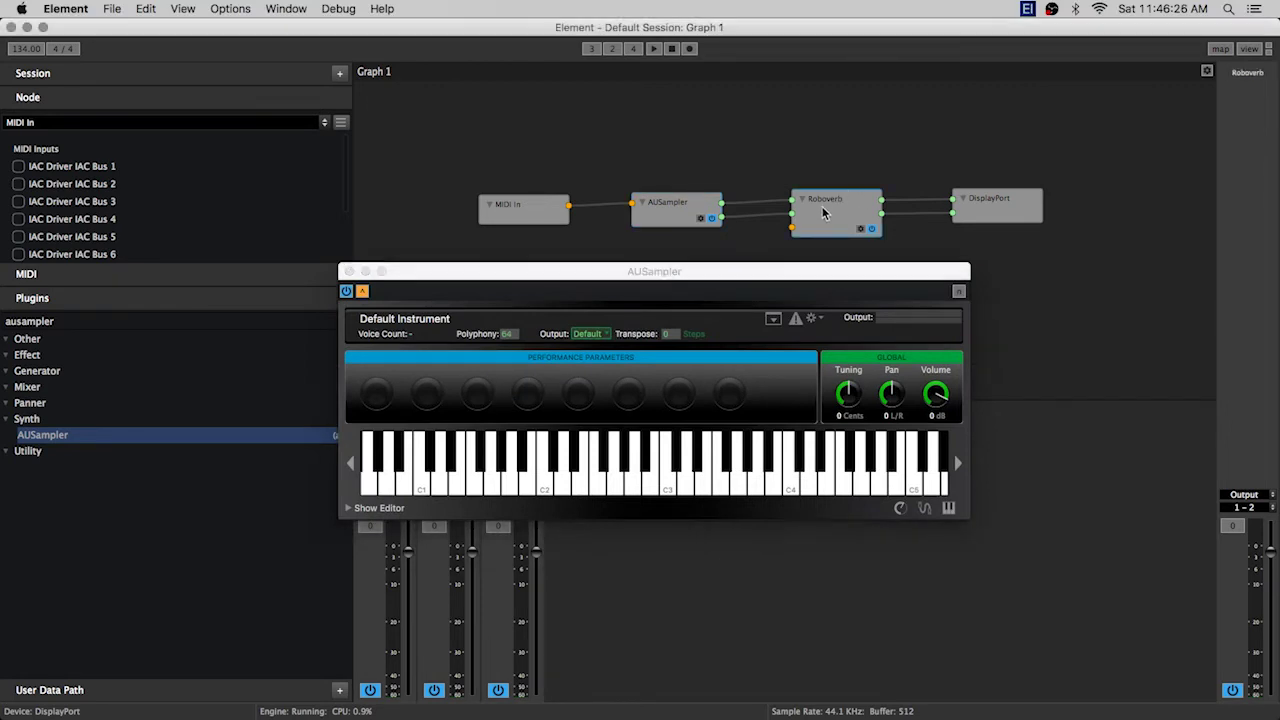
double_click(838, 212)
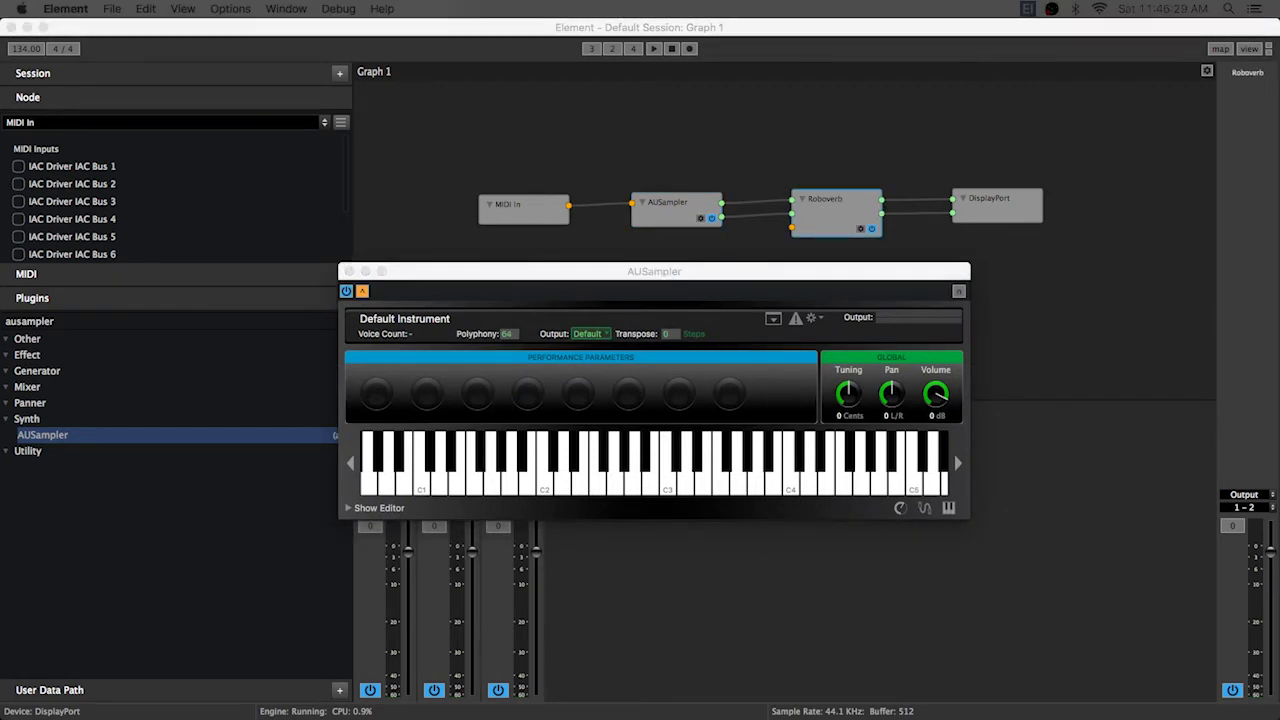
- Reposition the AUSampler window, shrink the main window from full screen, and switch to the desktop
drag(669, 280, 467, 138)
drag(1268, 32, 1275, 32)
double_click(1270, 27)
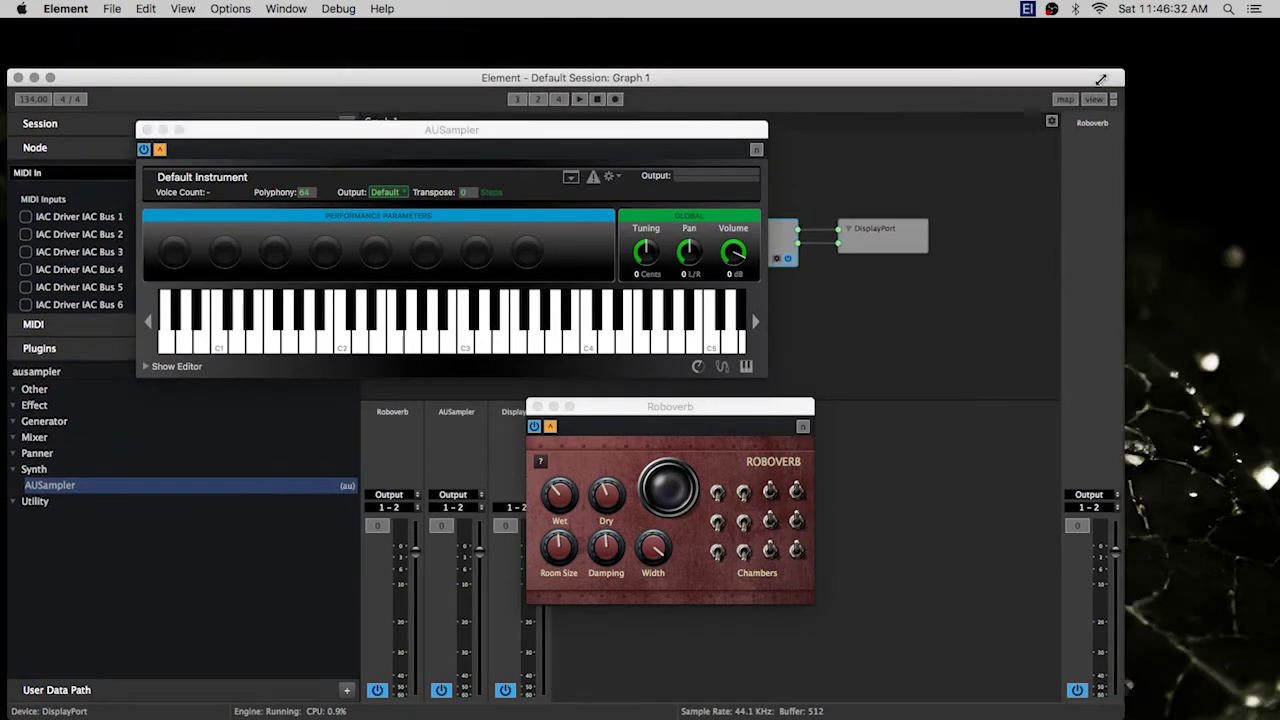
mouse_move(649, 136)
mouse_down()
mouse_move(611, 146)
mouse_move(676, 151)
mouse_move(629, 133)
mouse_up()
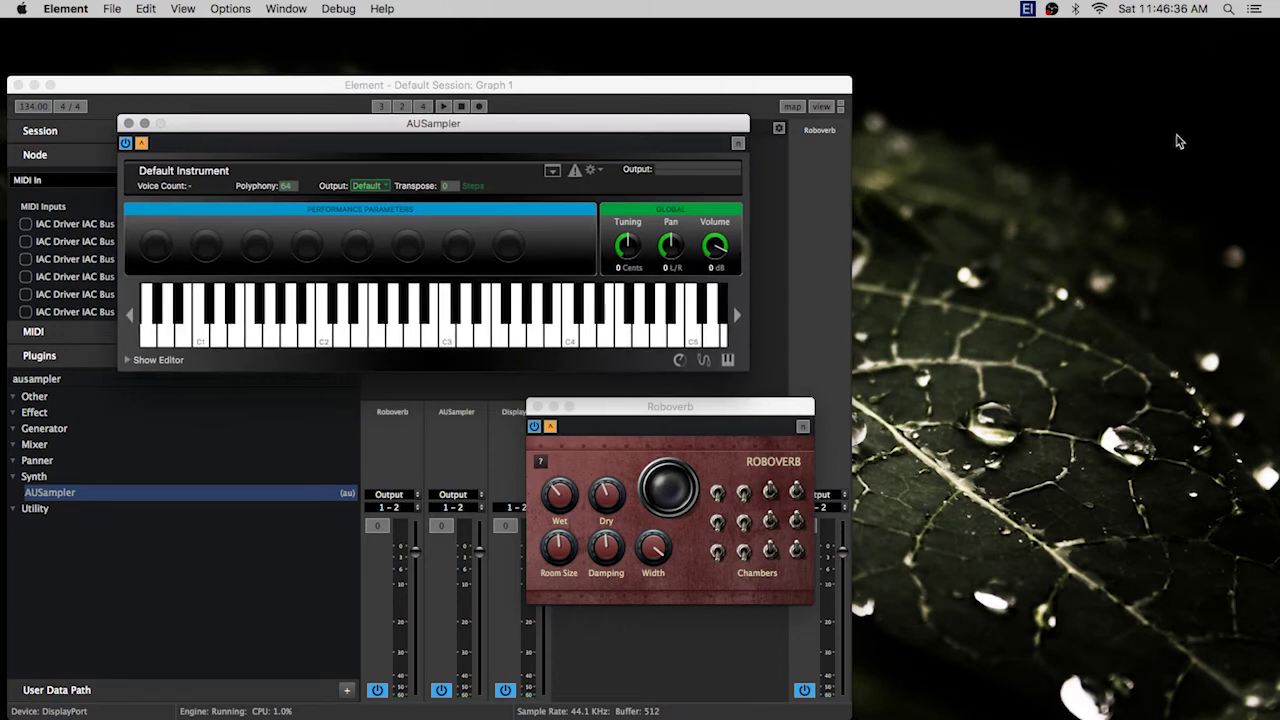
click(1035, 213)
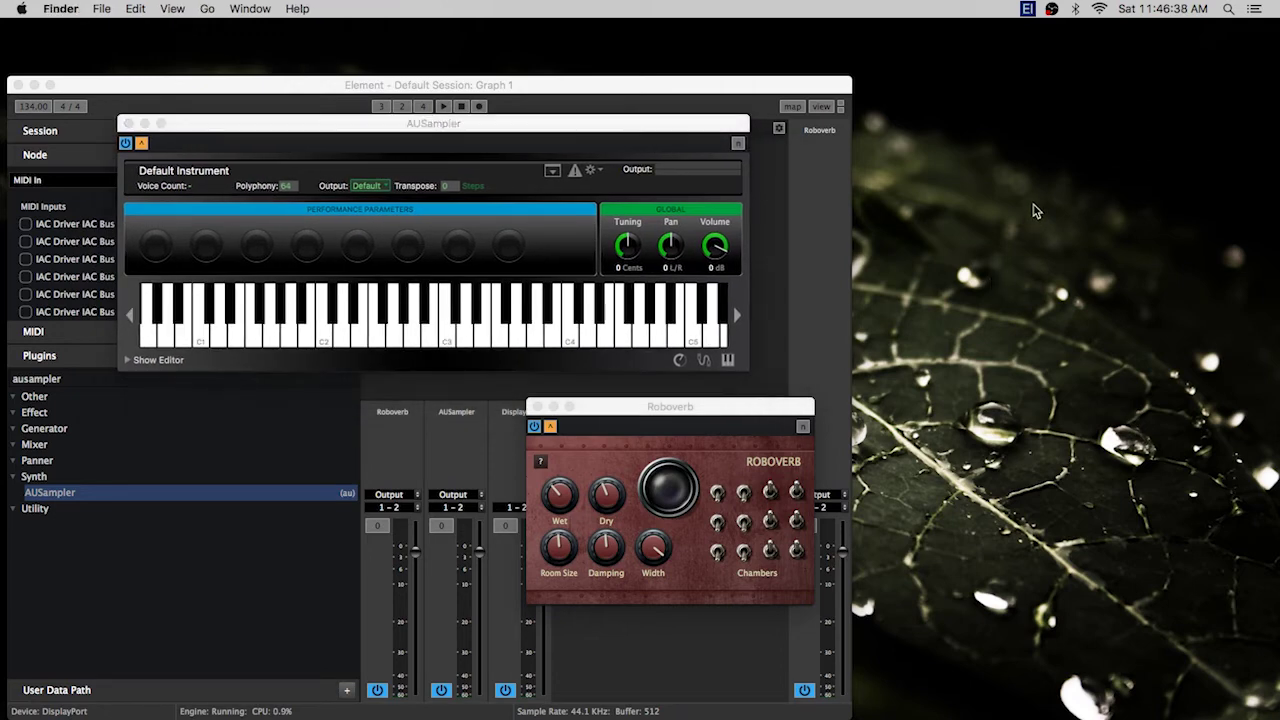
- Rearrange the AUSampler, Roboverb and main windows, then switch to the desktop and back to Element
drag(674, 123, 1007, 136)
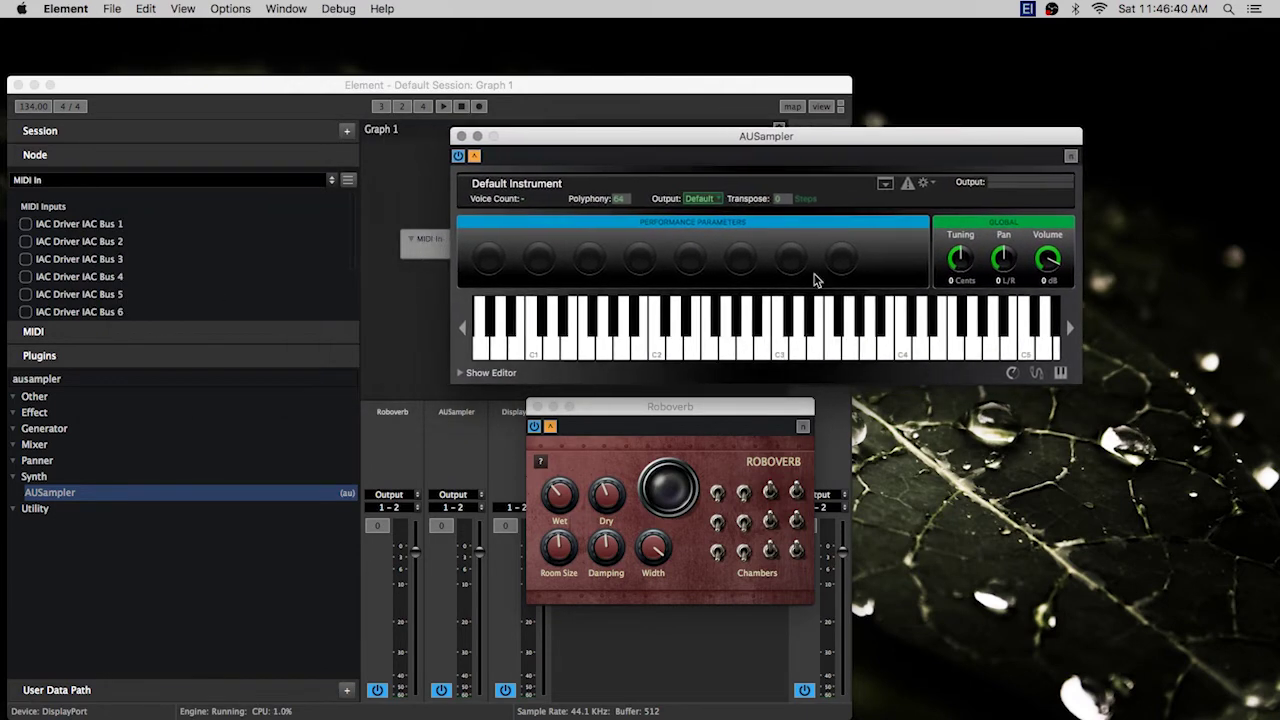
drag(717, 415, 810, 421)
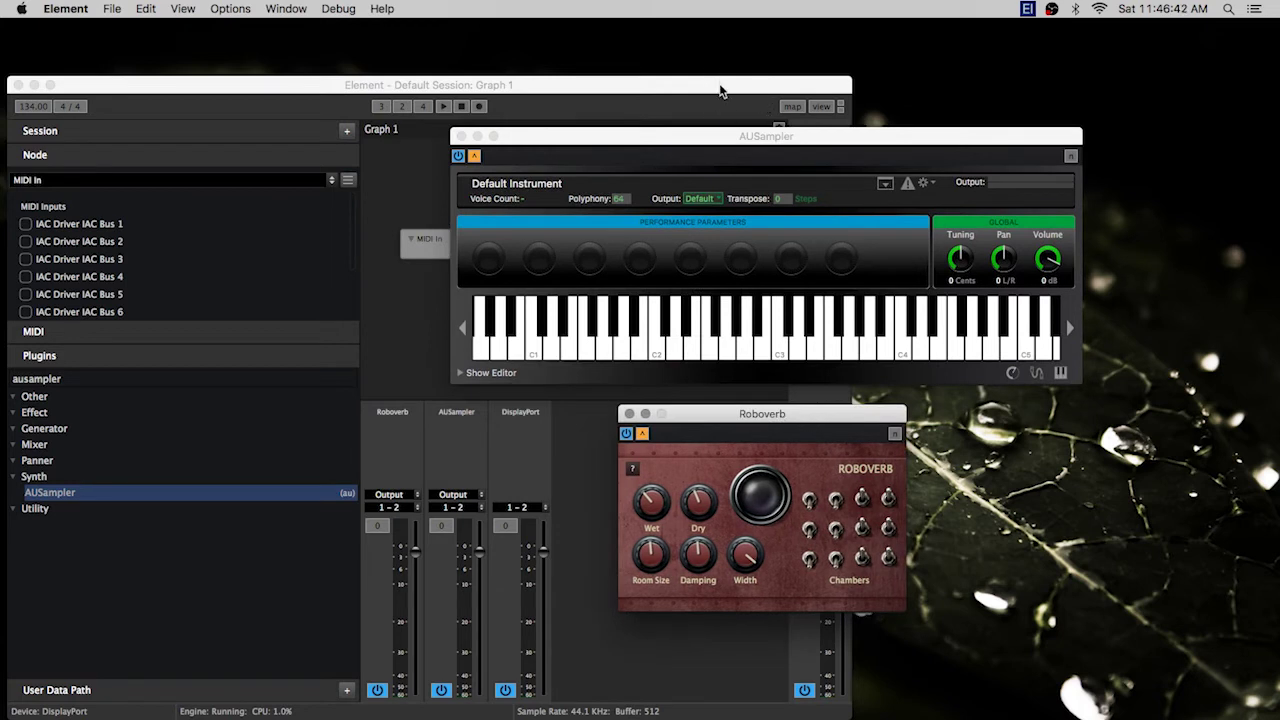
drag(720, 91, 750, 60)
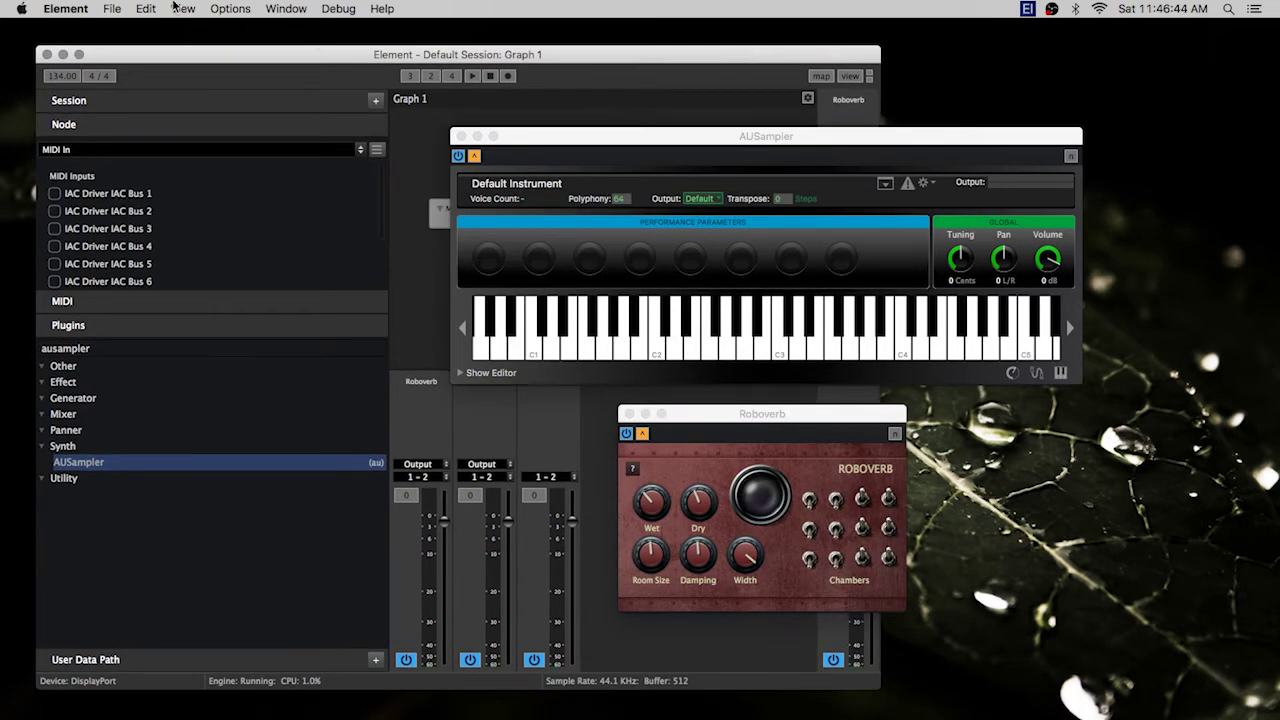
click(1005, 90)
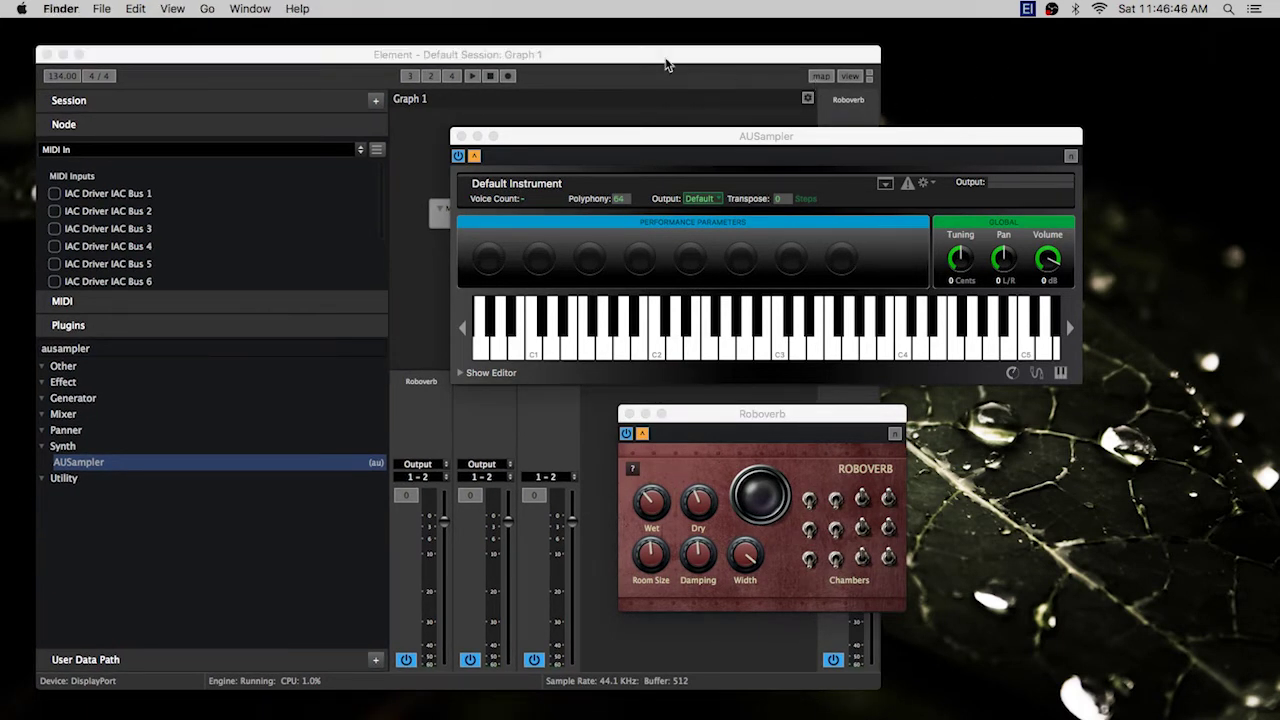
click(613, 62)
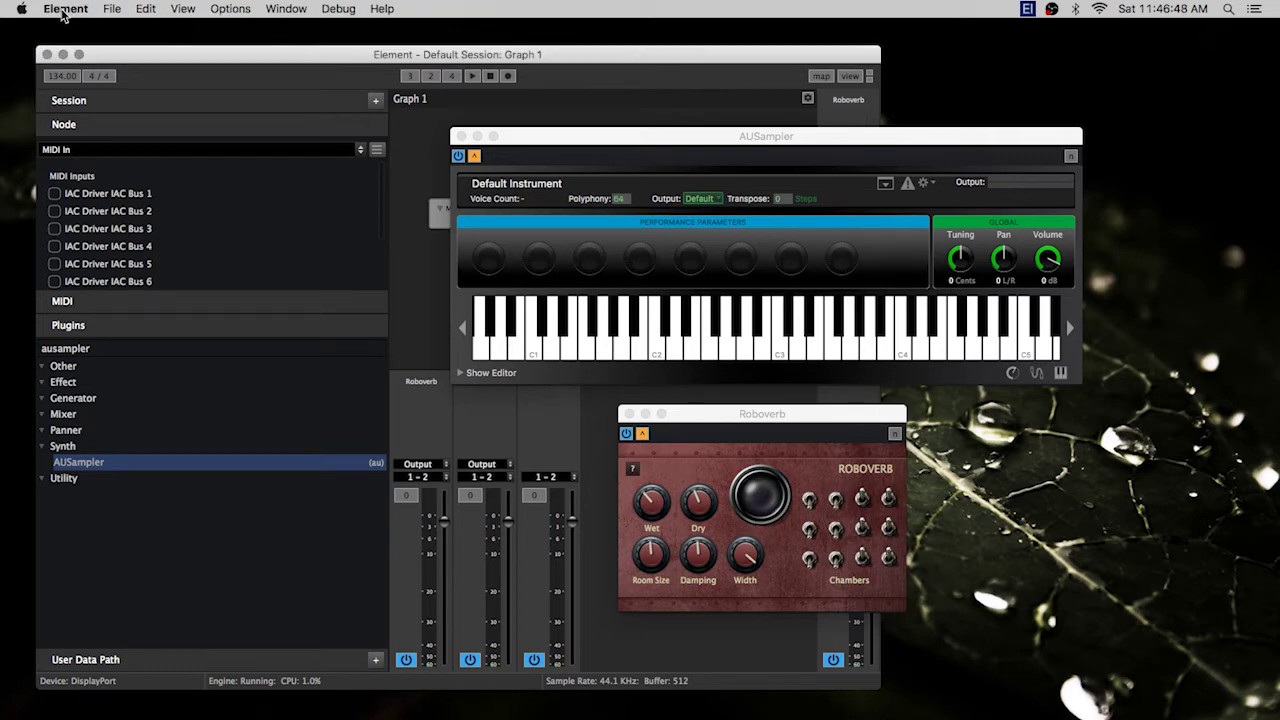
- Set 'Hide plugin windows when app inactive' to Yes in Preferences and close it
click(65, 9)
click(70, 71)
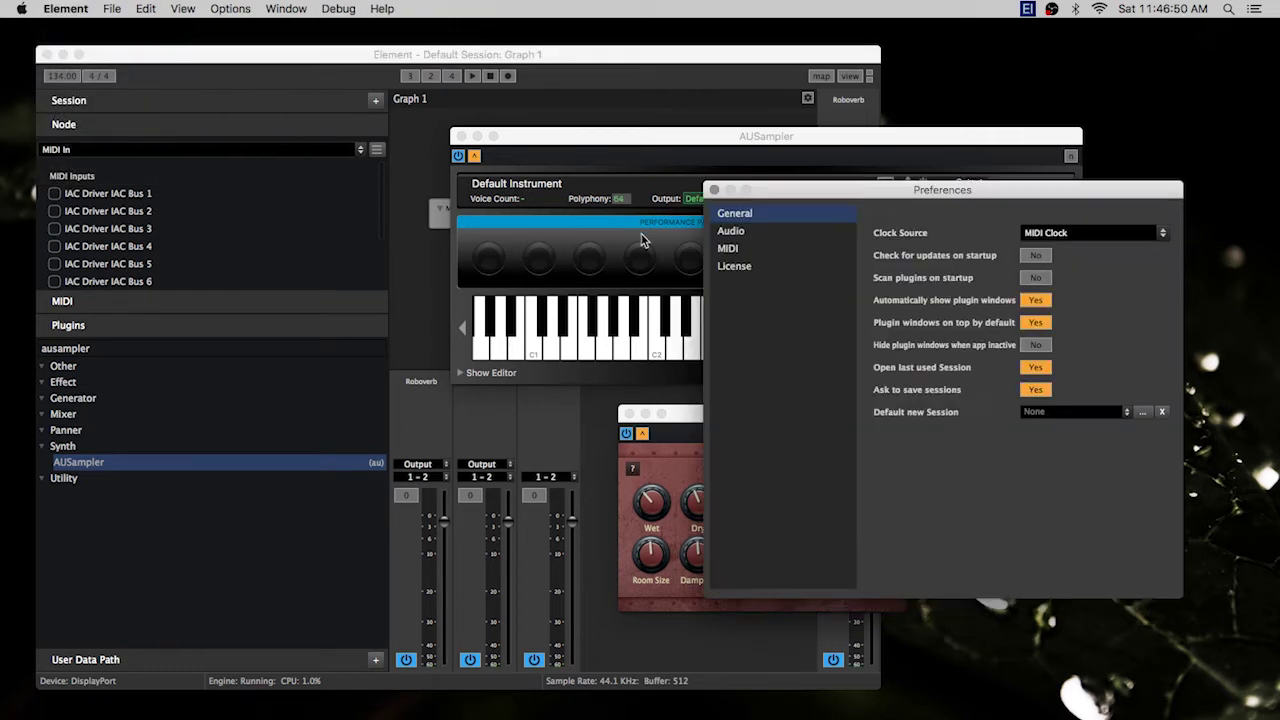
click(1036, 345)
click(714, 190)
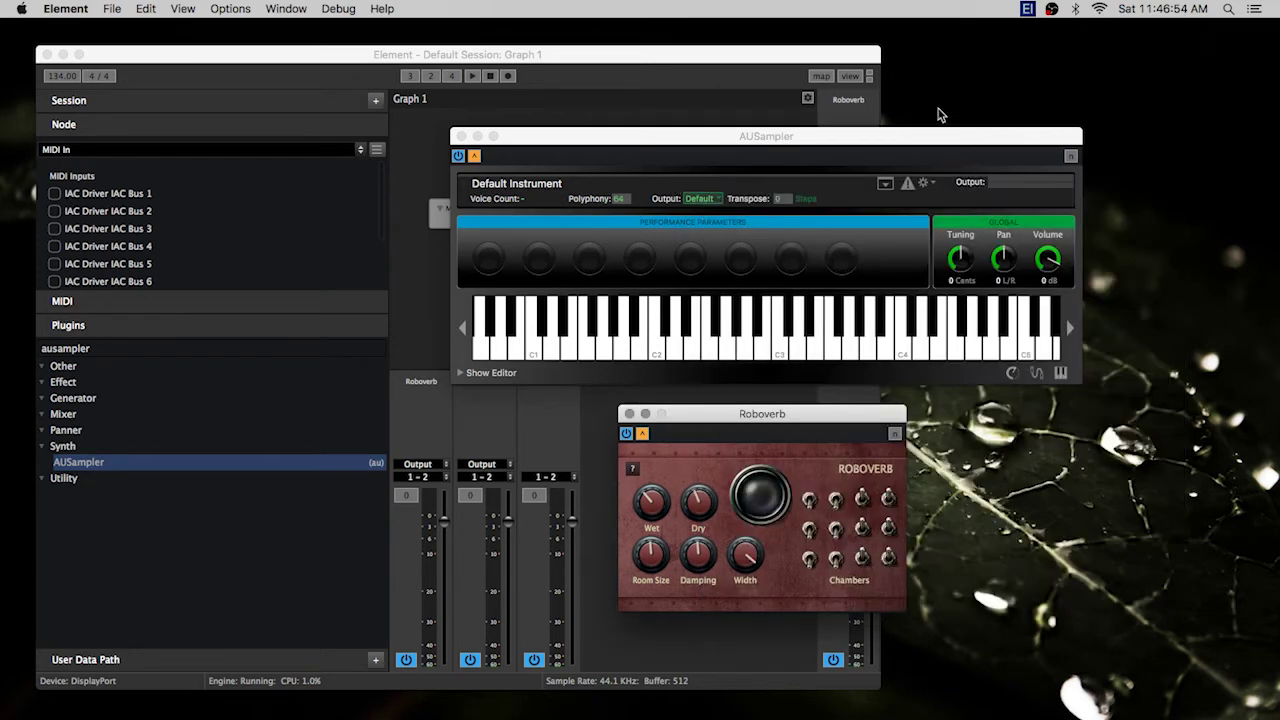
- Switch away from Element and back to confirm the plugin windows hide and reappear
click(1074, 98)
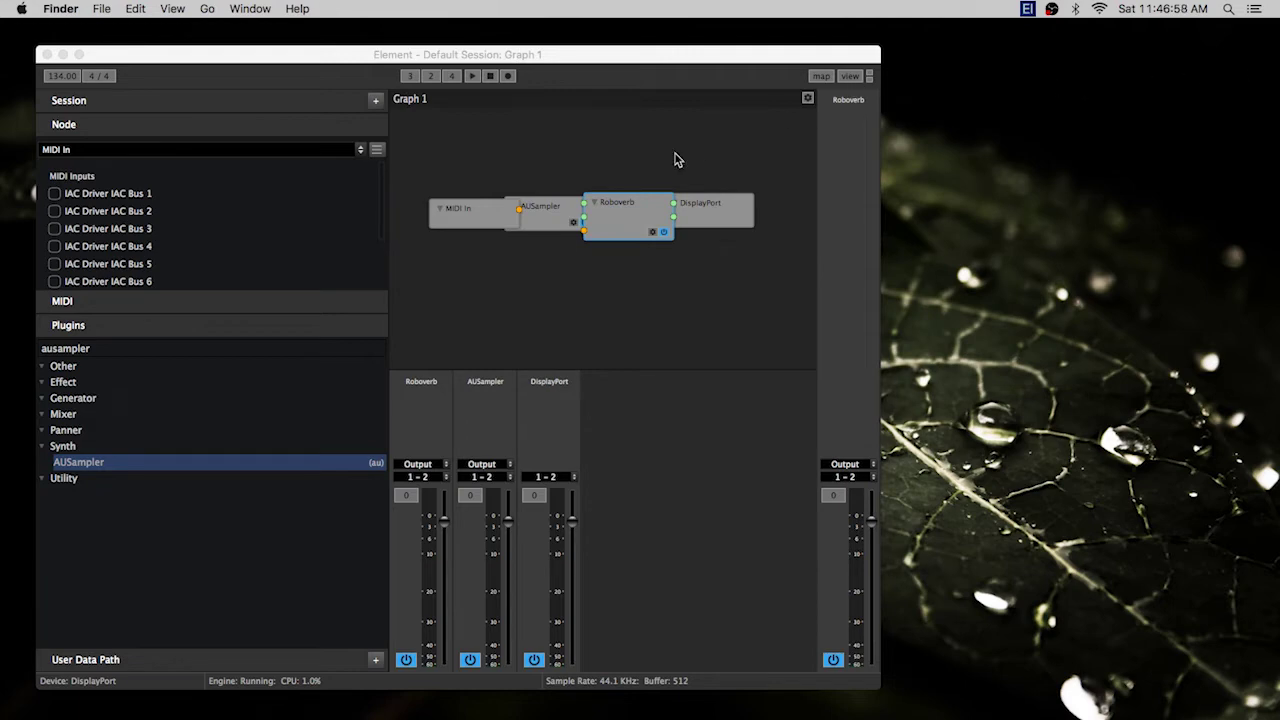
click(656, 310)
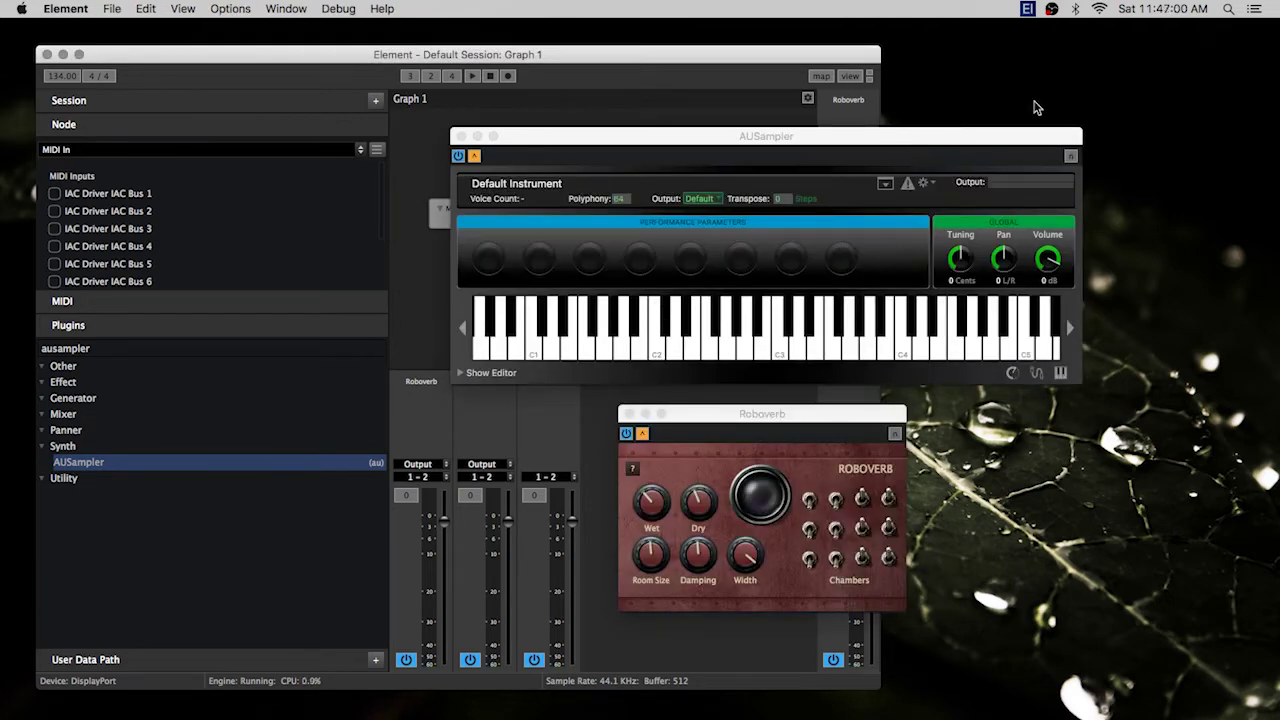
click(1040, 103)
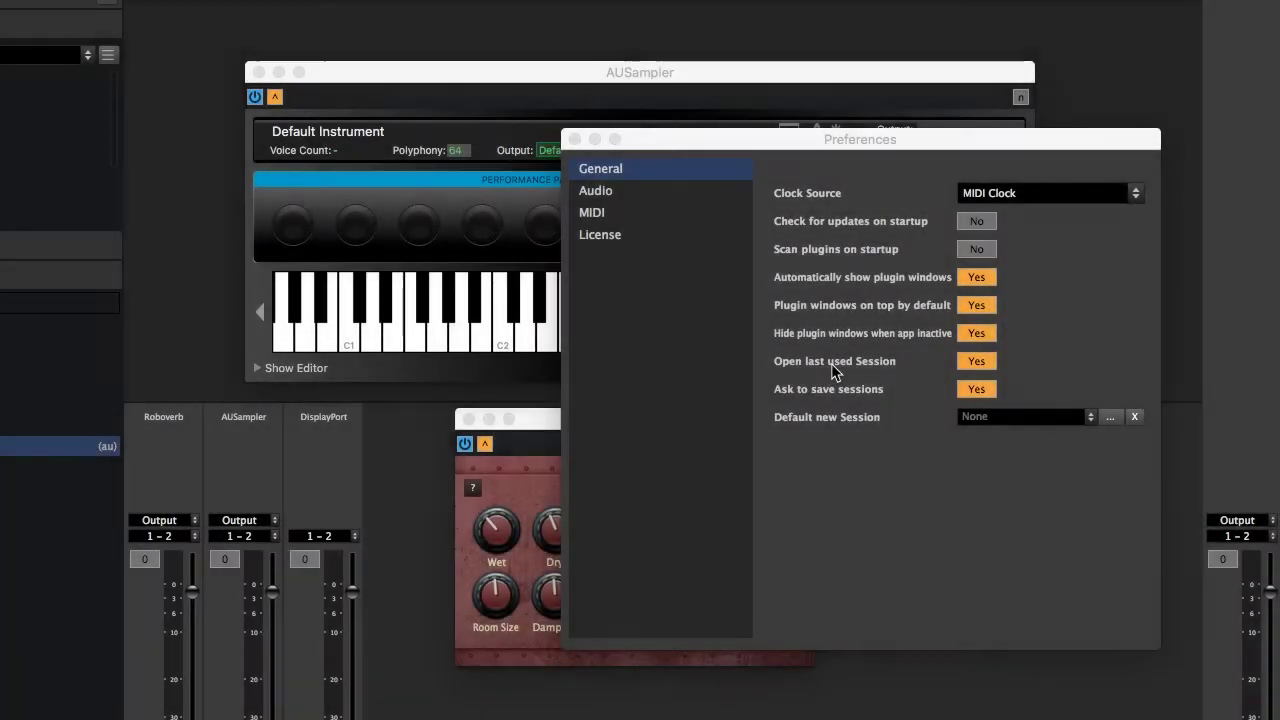
- Toggle 'Open last used Session' off and back on, and leave 'Ask to save sessions' at No
click(978, 363)
click(978, 362)
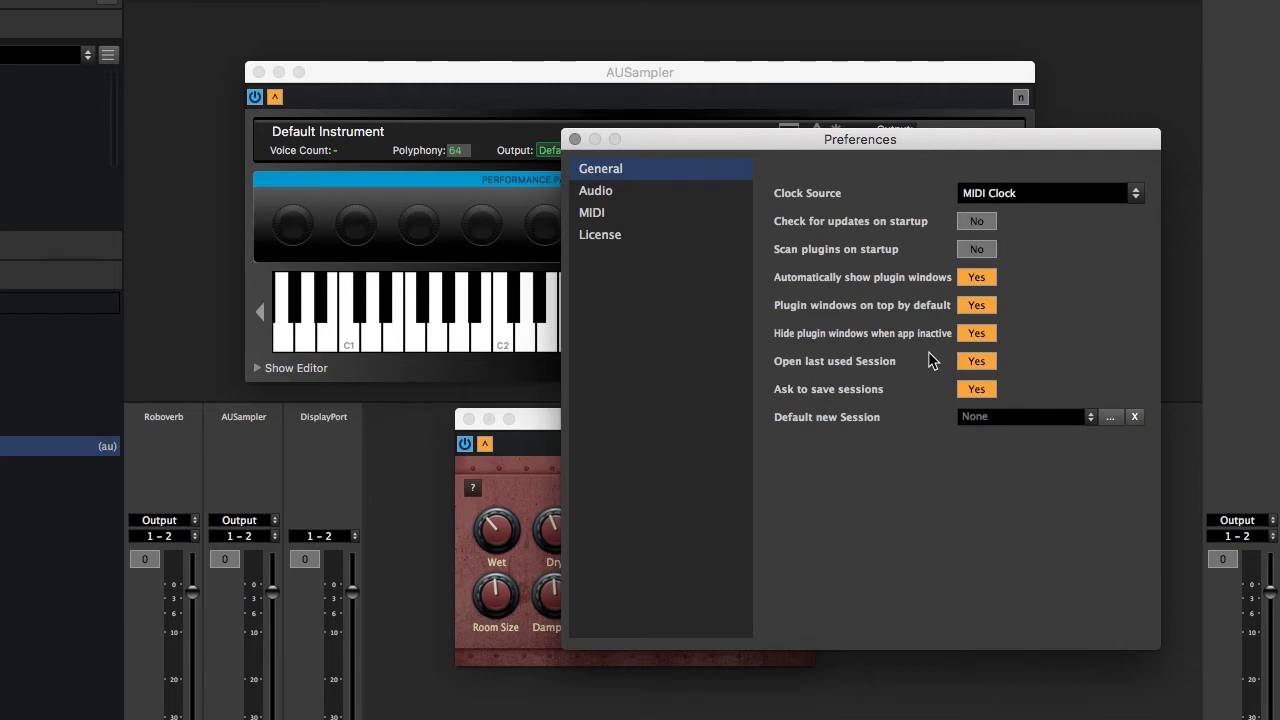
click(985, 390)
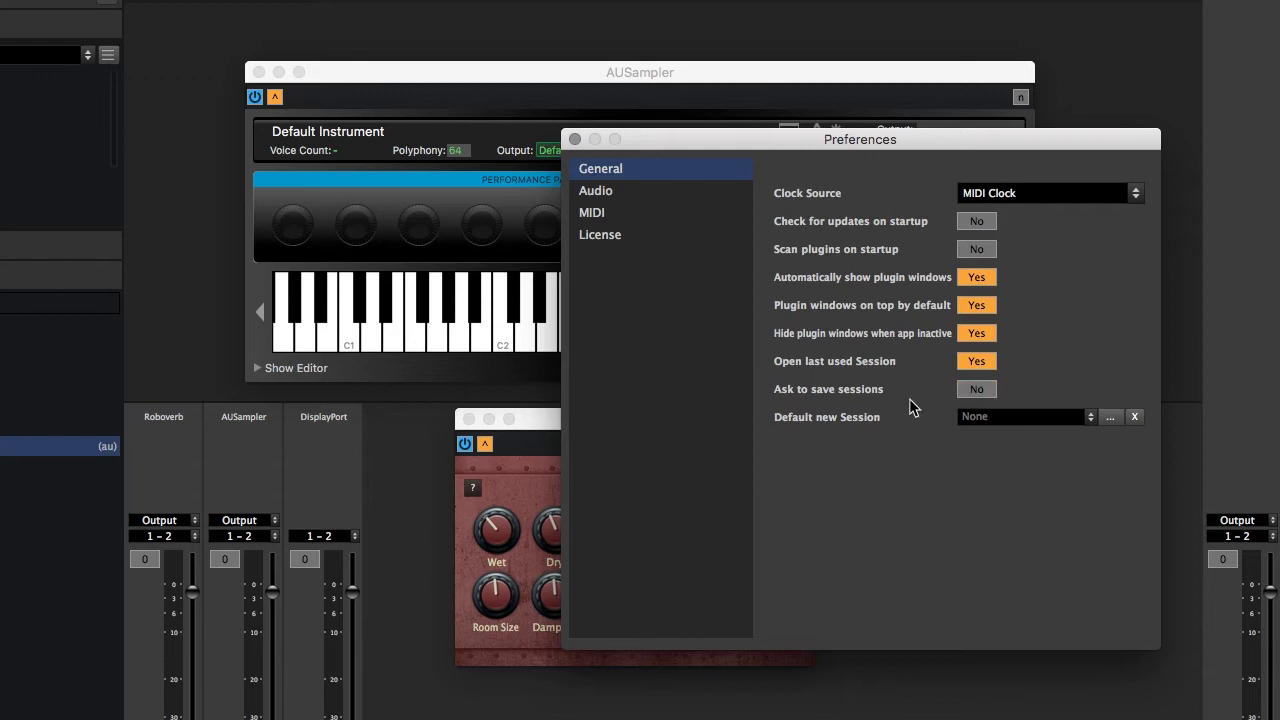
click(980, 393)
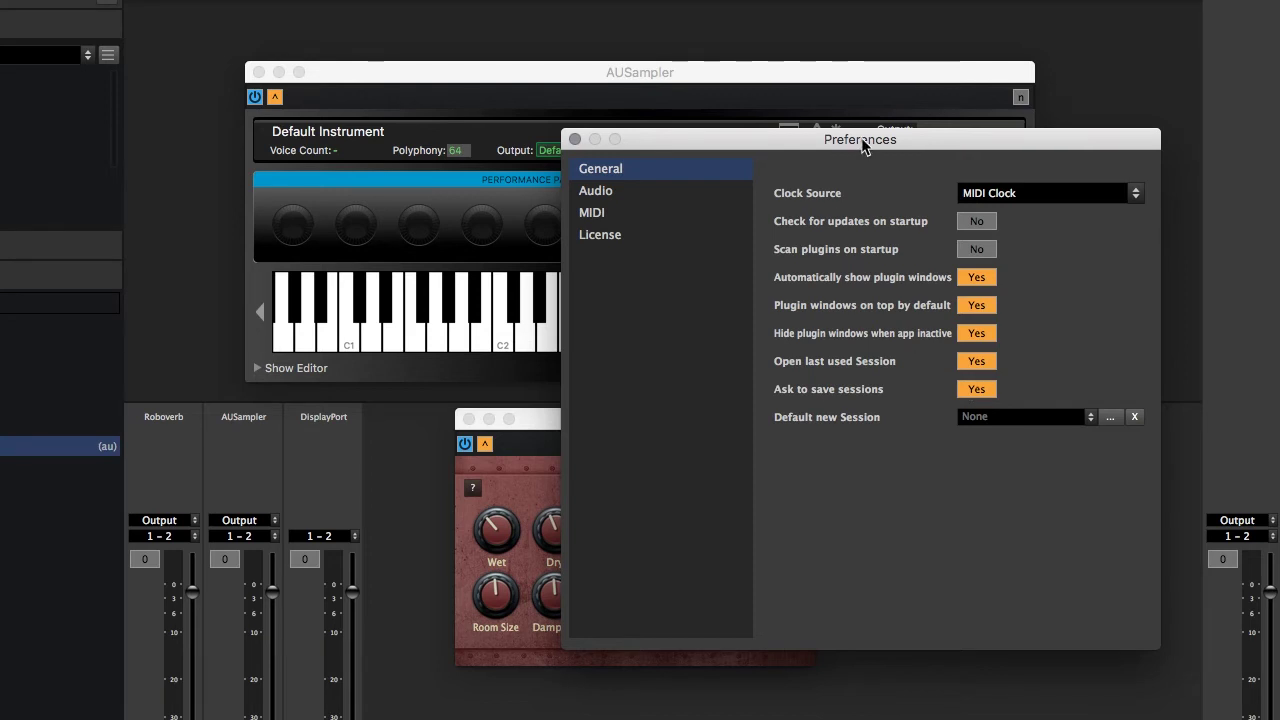
click(977, 390)
click(991, 418)
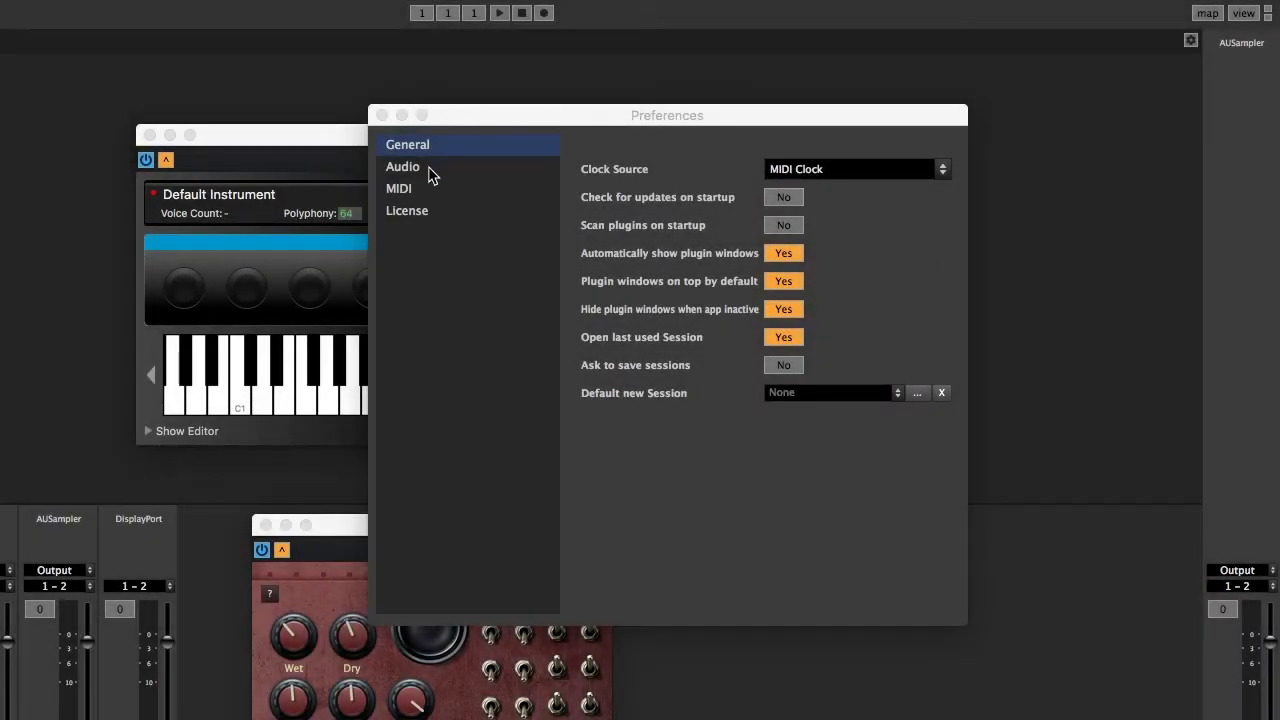
click(403, 167)
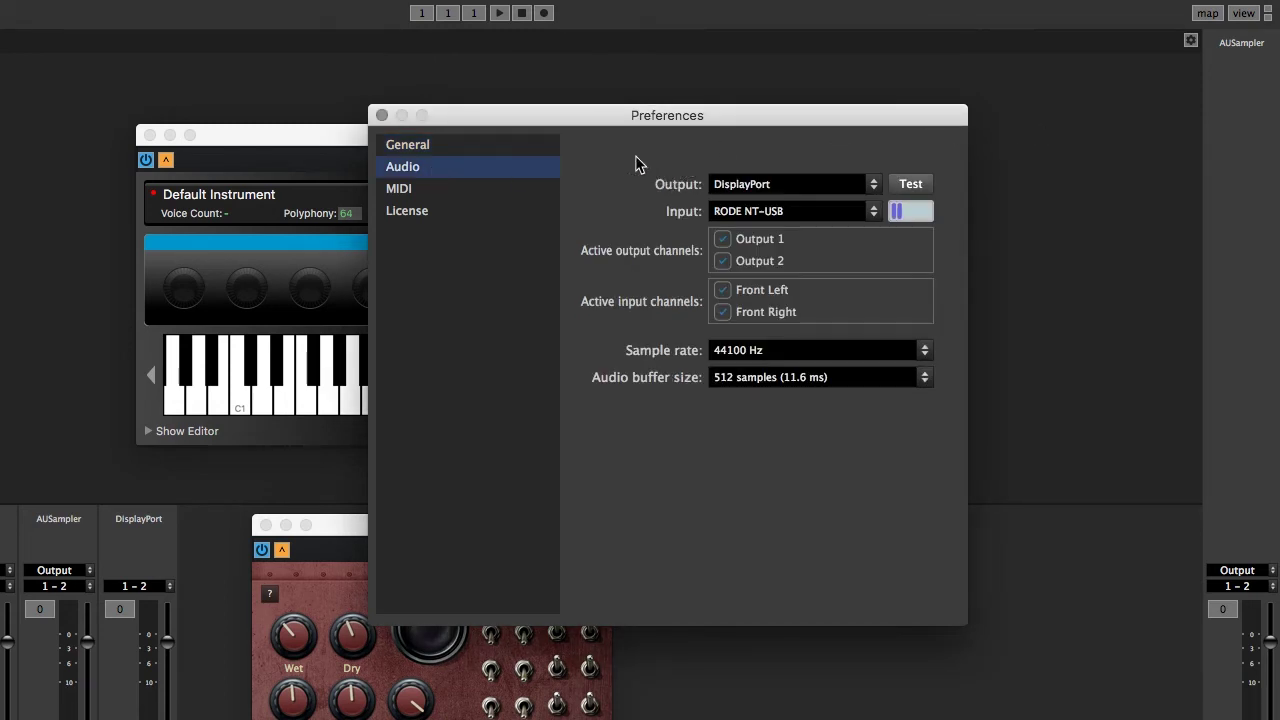
- Keep DisplayPort as the audio output and choose Soundflower (2ch) as the audio input
click(763, 184)
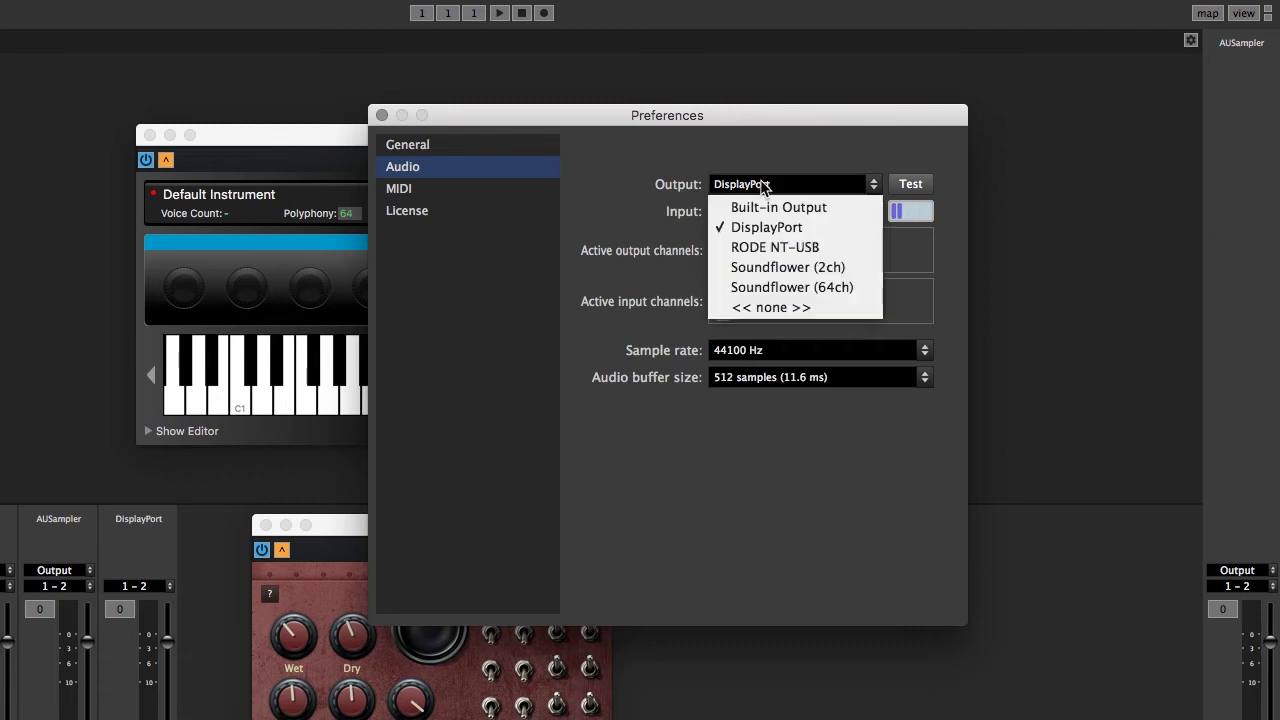
click(767, 228)
click(769, 211)
click(760, 256)
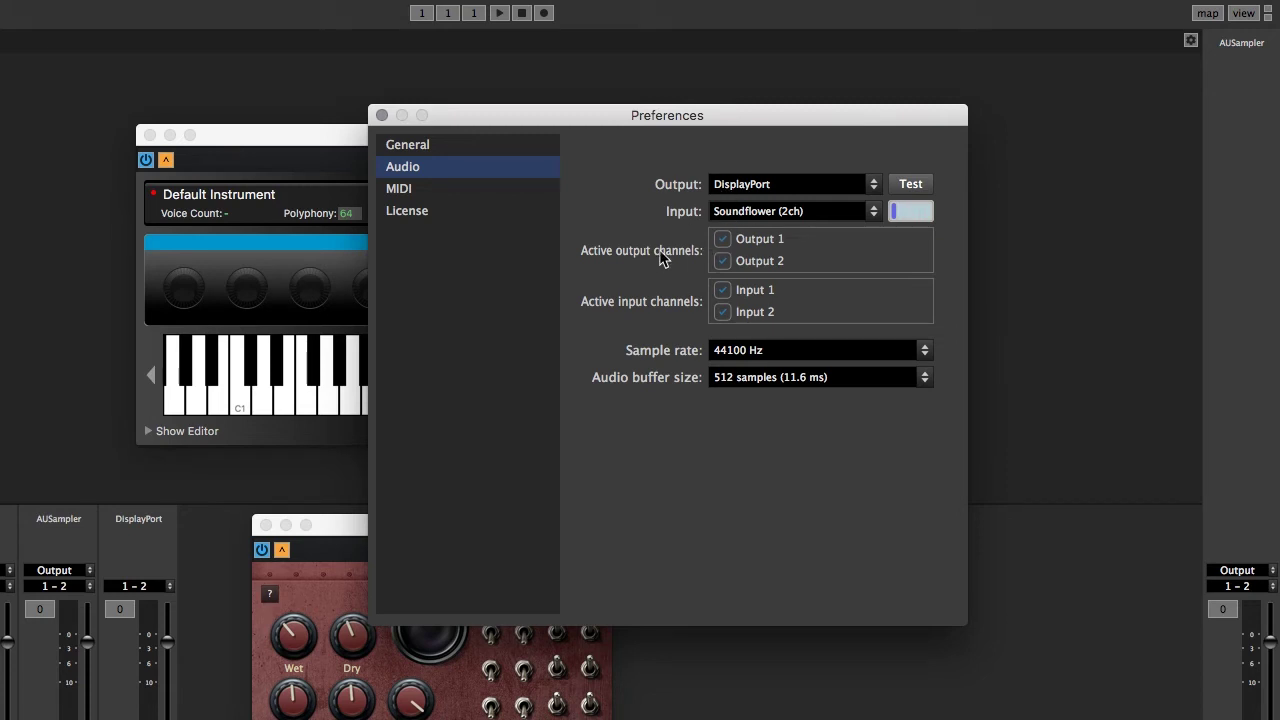
- Deactivate and reactivate the Output 1, Input 1 and Input 2 channels, leaving all active
click(723, 242)
click(723, 261)
click(723, 290)
click(723, 290)
click(724, 312)
click(721, 311)
drag(605, 124, 725, 487)
- Toggle the Output 2 channel off and on twice while watching the node graph
drag(669, 137, 246, 351)
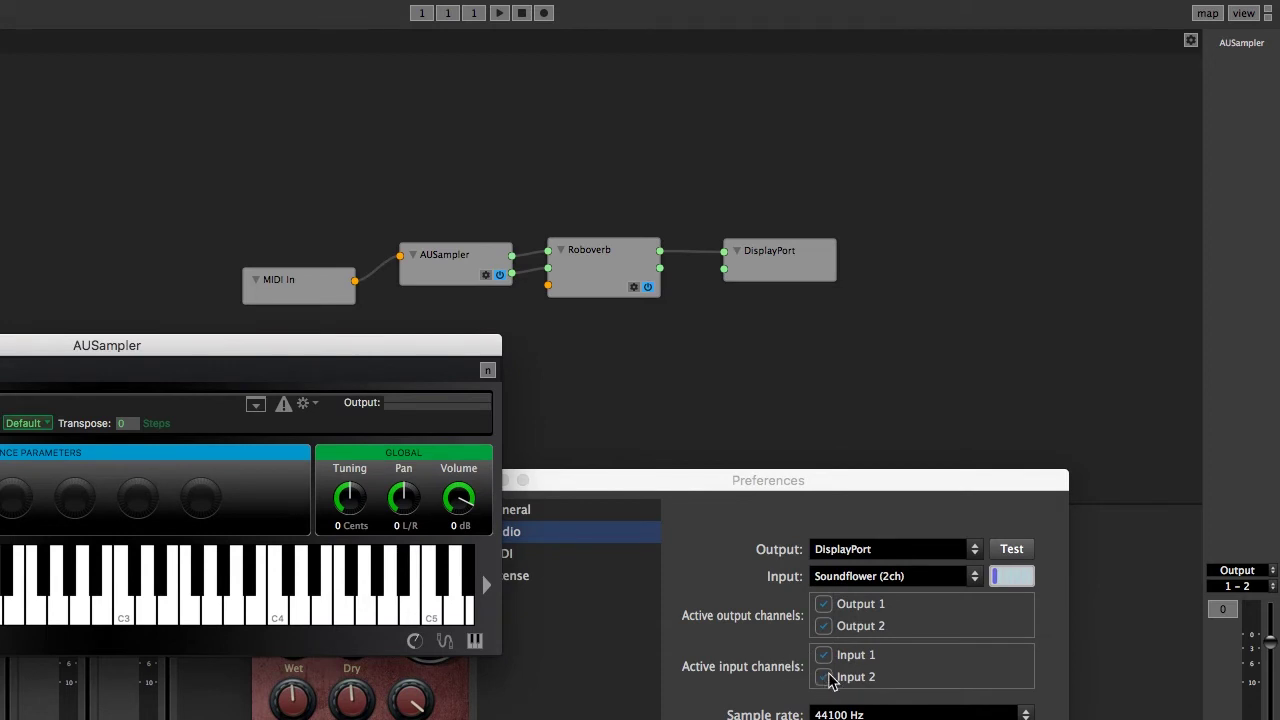
click(822, 626)
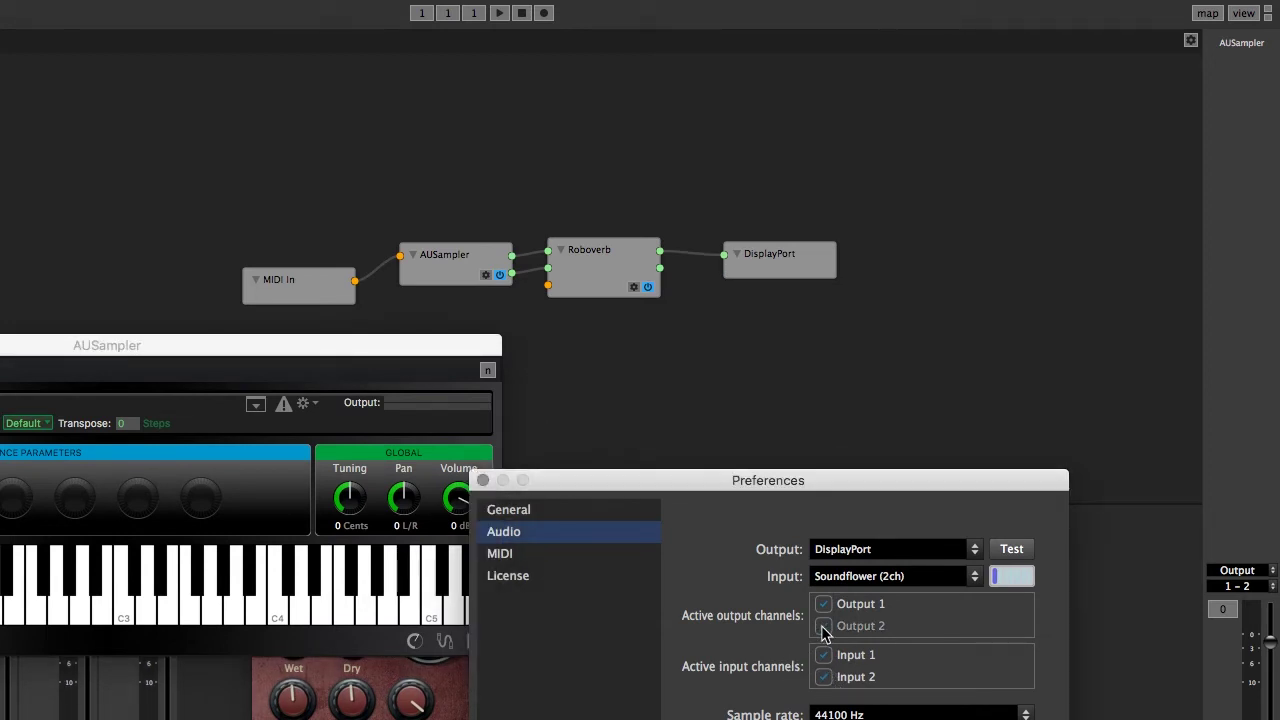
click(823, 628)
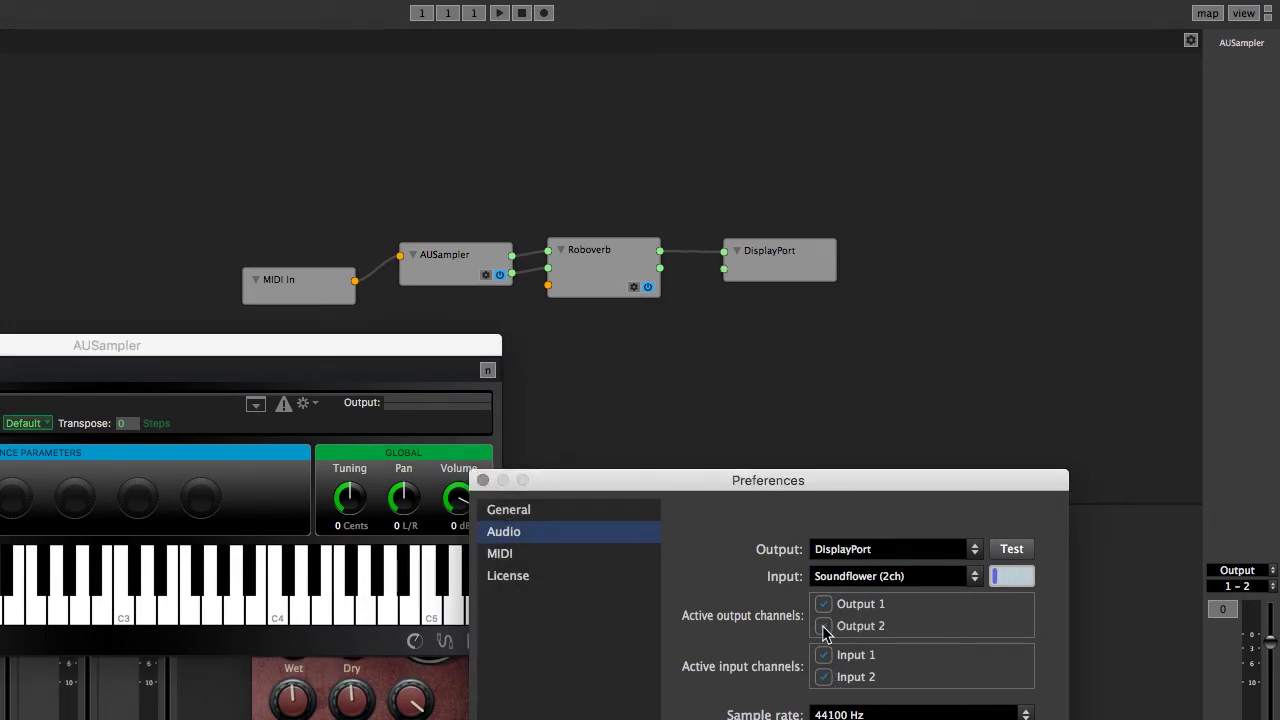
click(823, 627)
click(823, 627)
drag(760, 482, 728, 80)
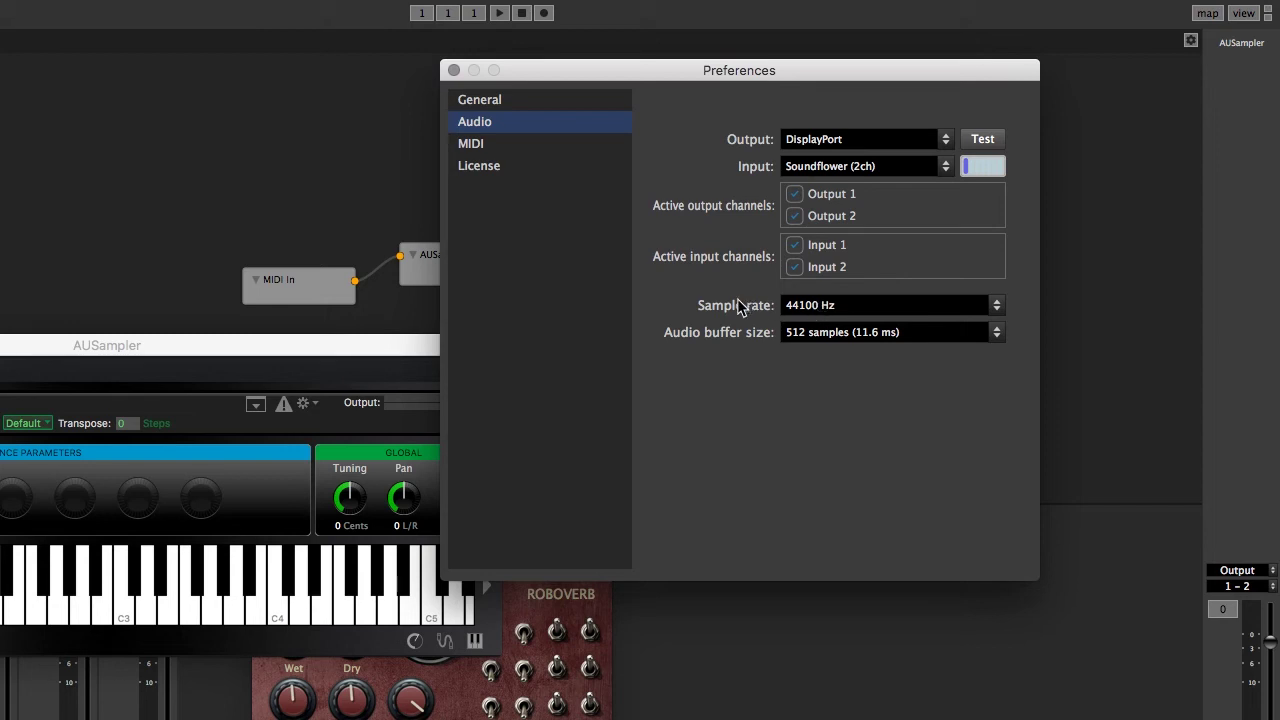
- Set the sample rate to 48000 Hz and the buffer size to 512 samples after trying 800
click(838, 305)
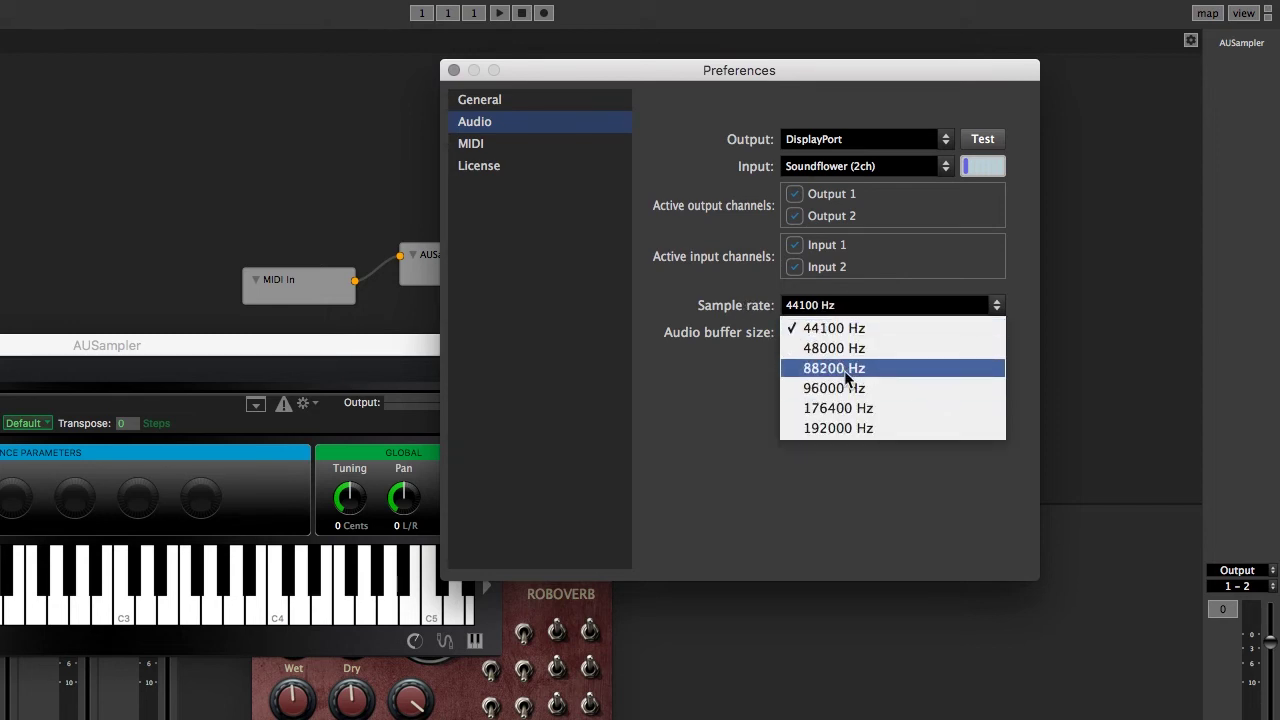
click(849, 348)
click(844, 331)
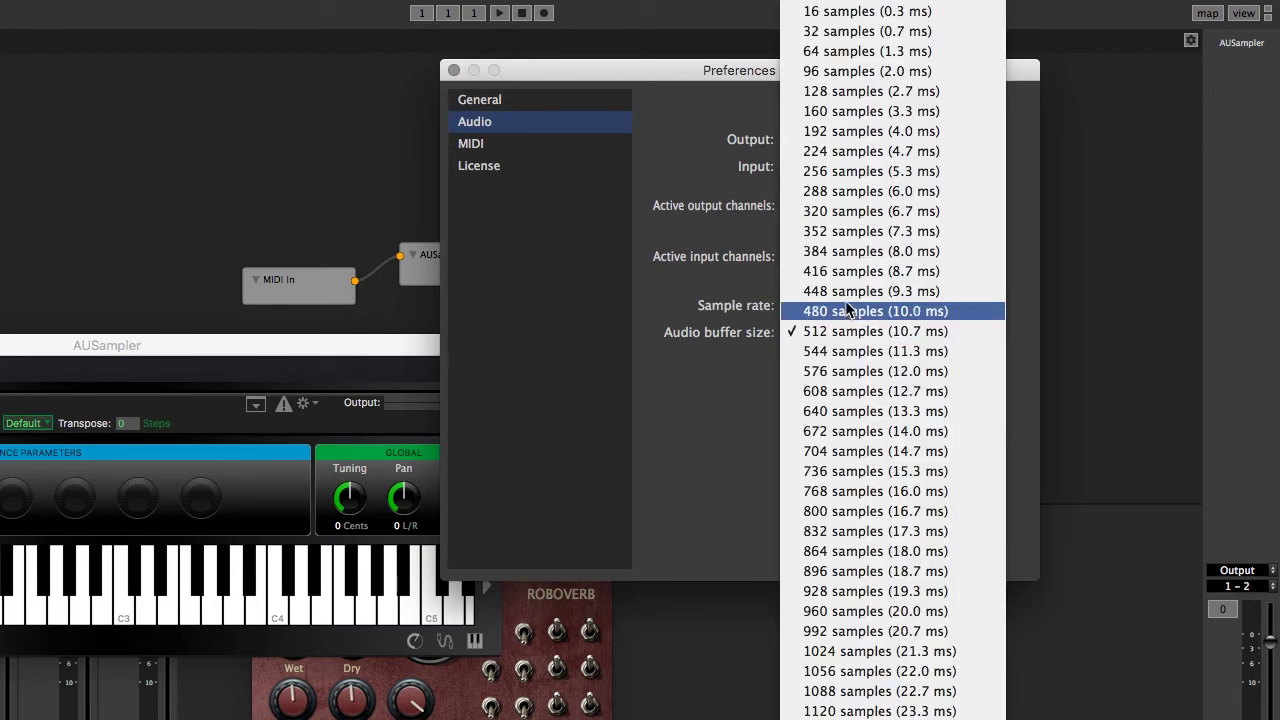
click(838, 517)
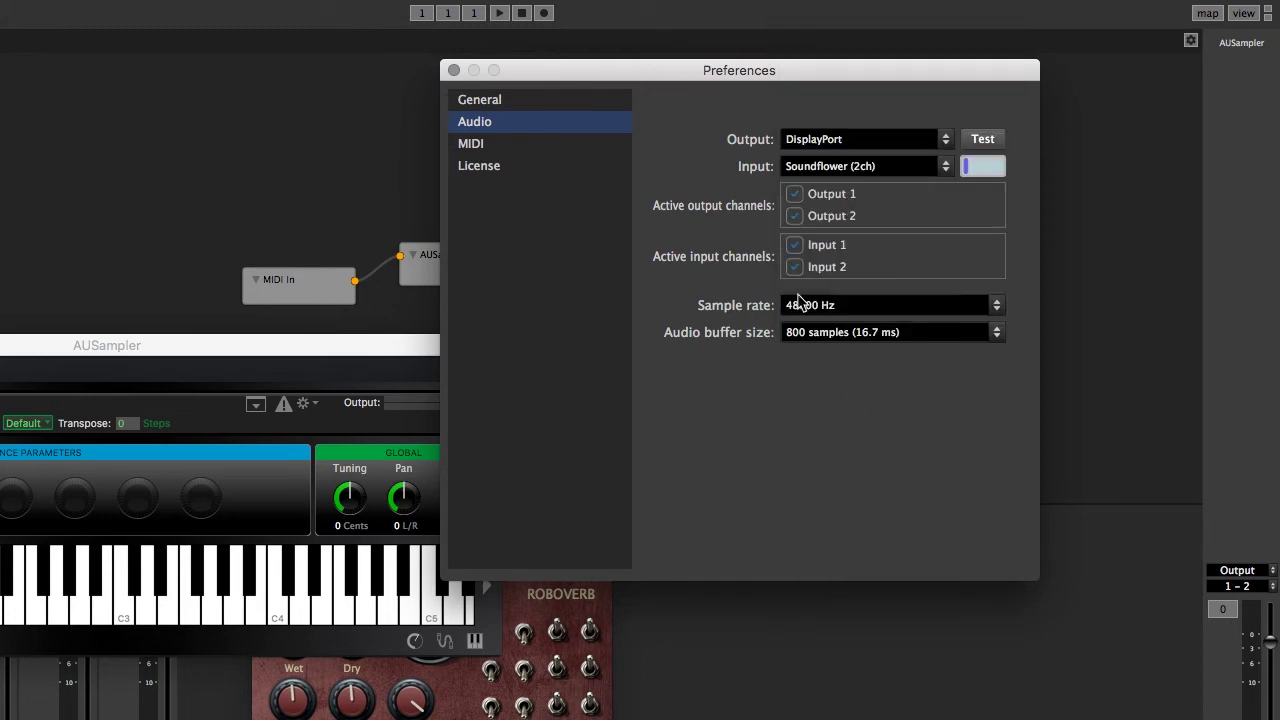
click(828, 338)
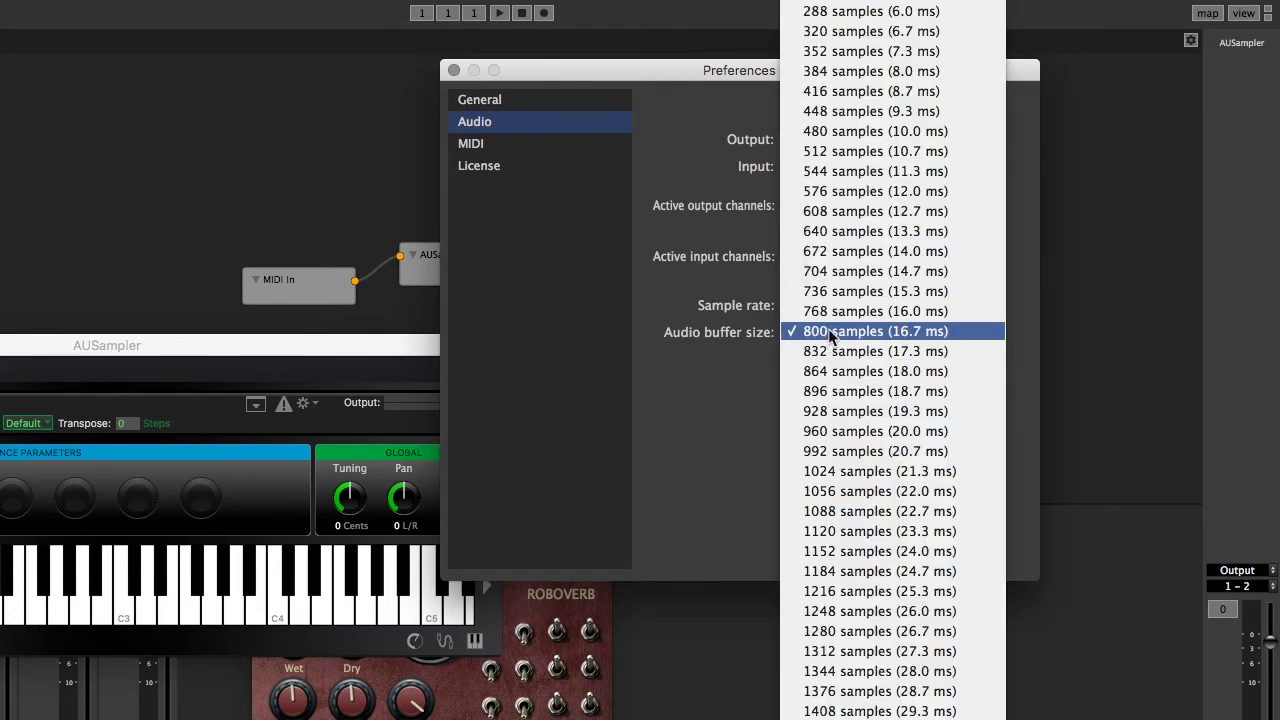
click(838, 152)
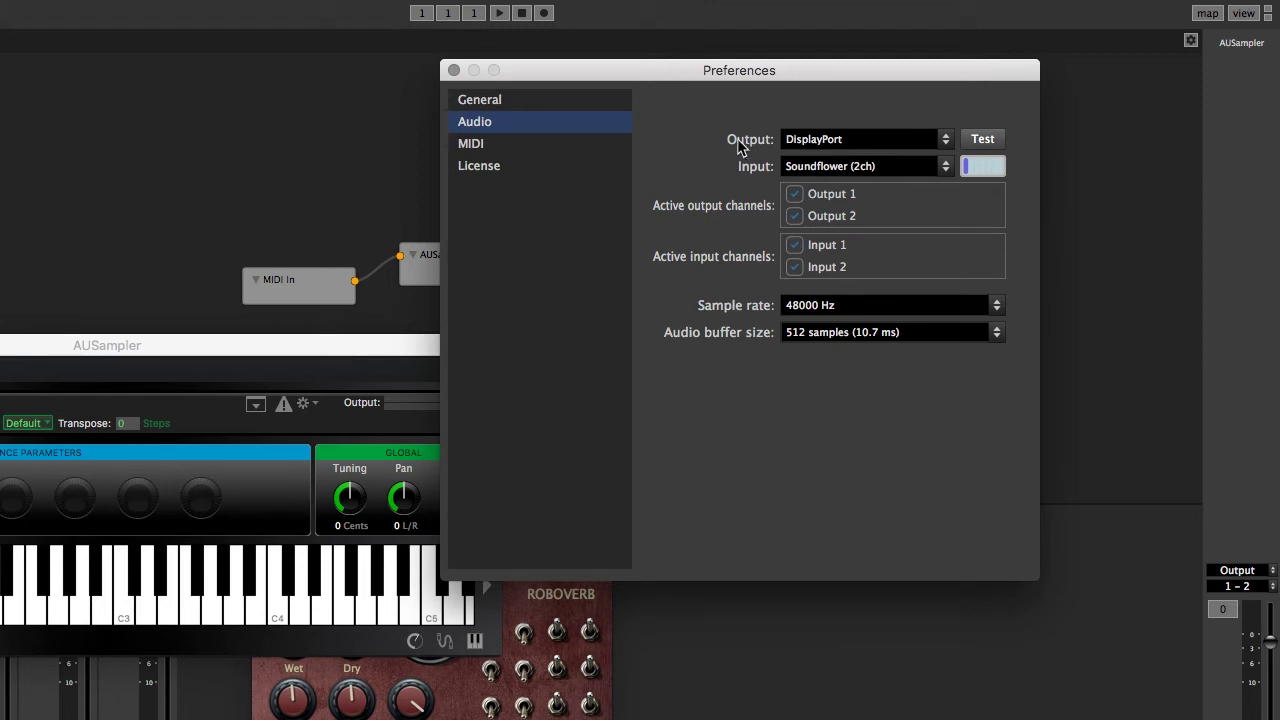
click(518, 144)
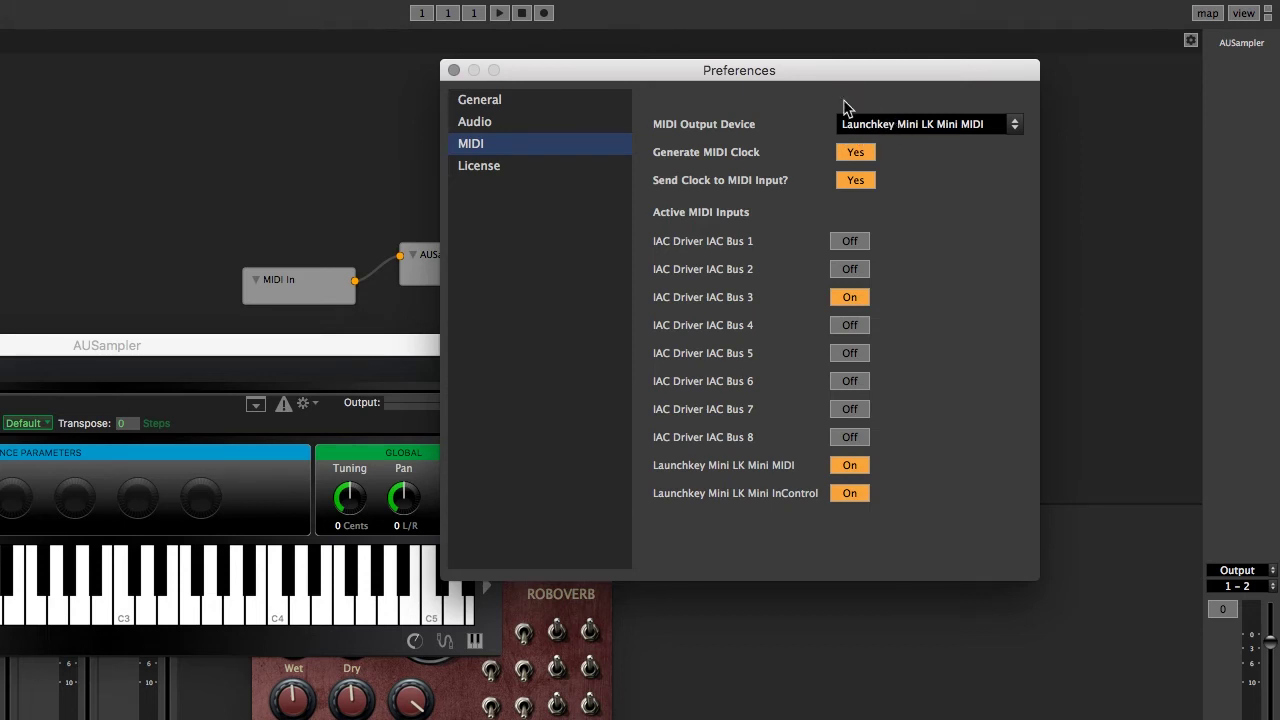
- Toggle Generate MIDI Clock off and back on, and set Send Clock to MIDI Input to No
drag(815, 77, 877, 119)
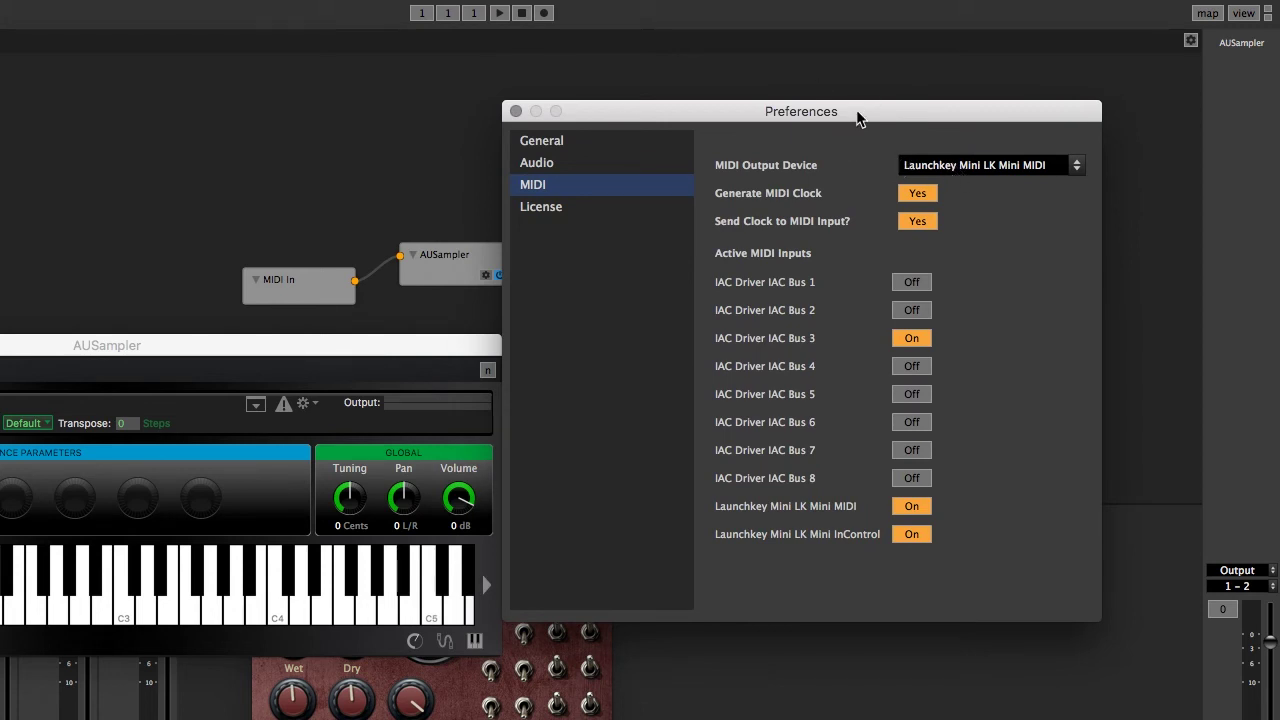
drag(858, 117, 870, 85)
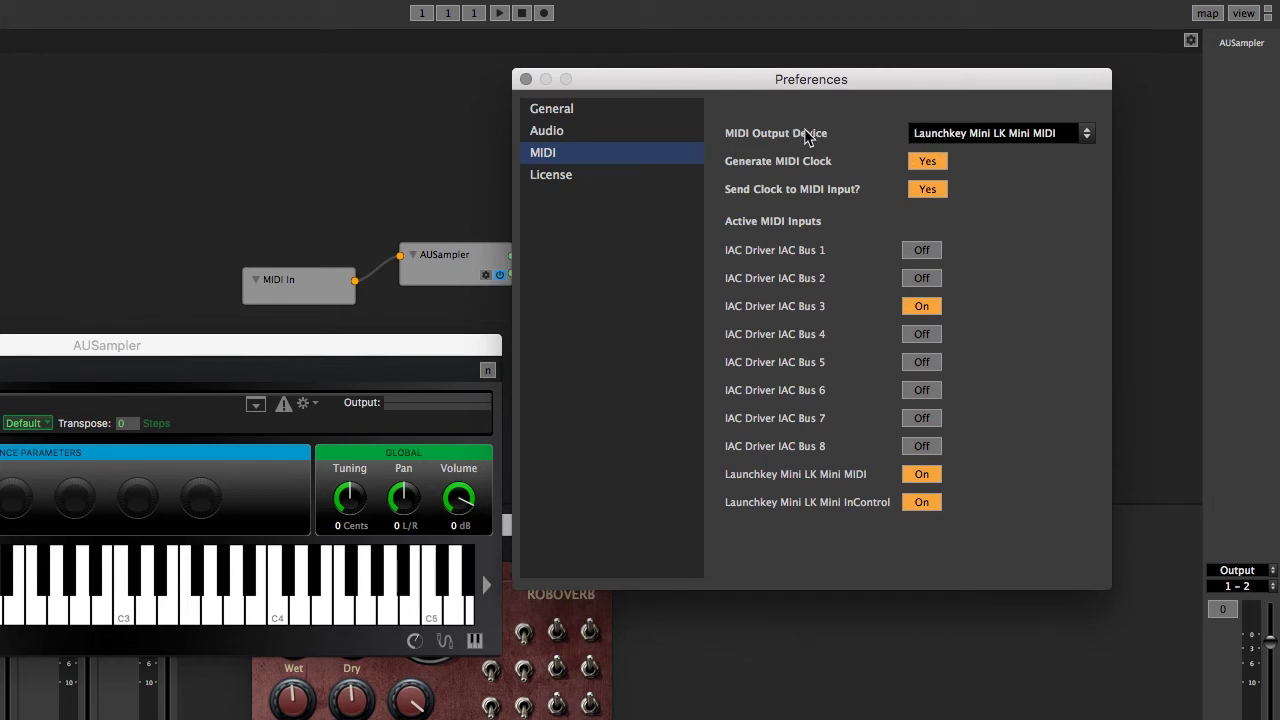
click(928, 162)
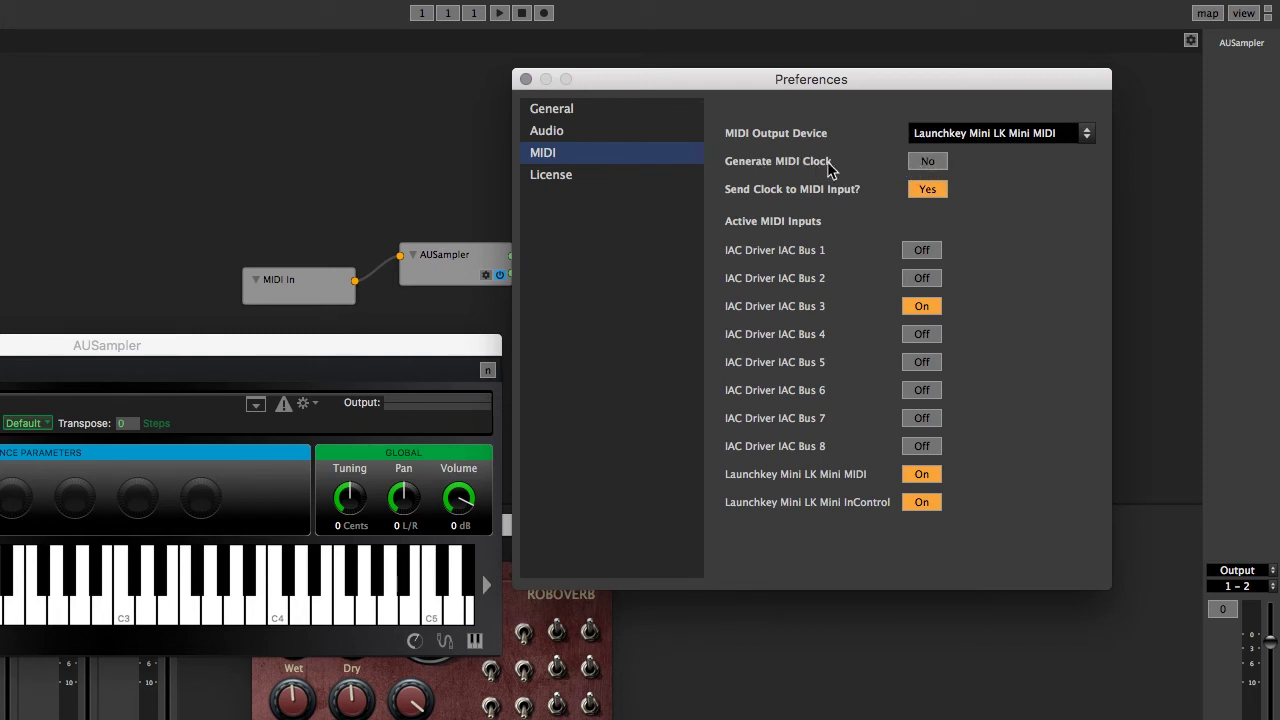
click(928, 162)
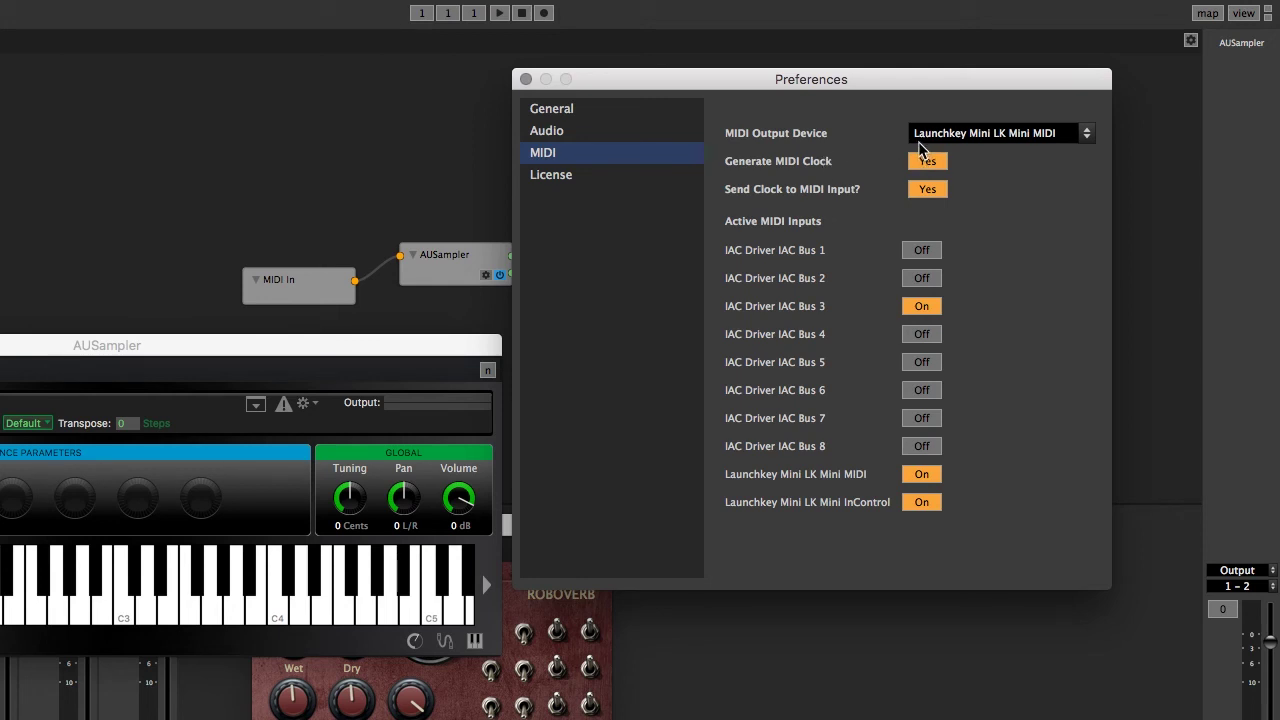
click(930, 192)
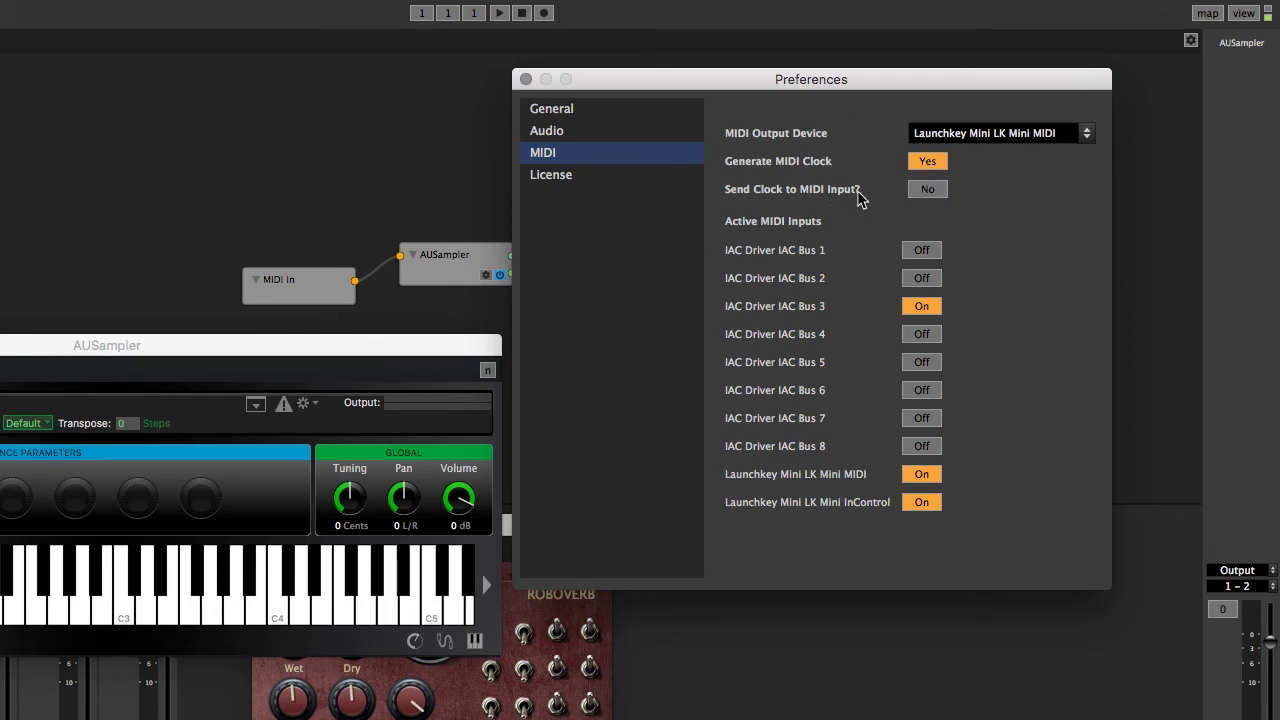
drag(789, 81, 686, 368)
- Add a MIDI Output node from Graph I/O and place it up to the right
right_click(766, 186)
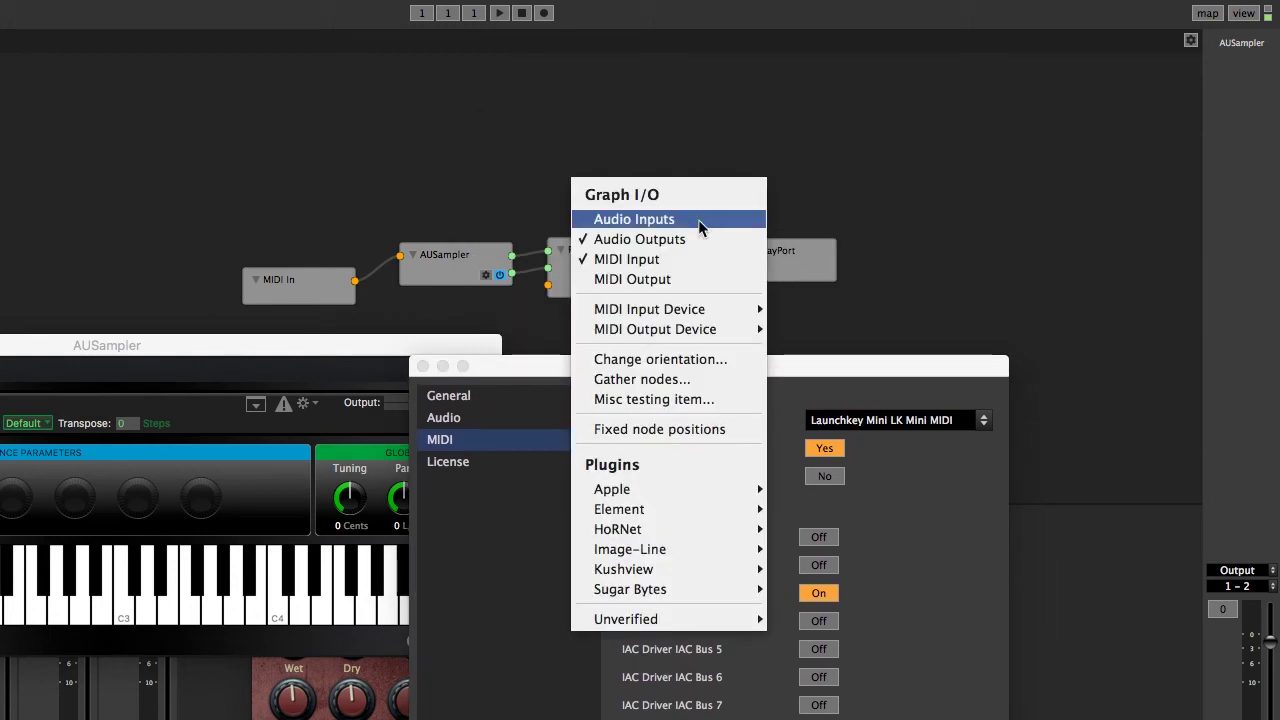
click(651, 277)
drag(528, 293, 783, 177)
- Set Send Clock to MIDI Input back to Yes and move the MIDI In node higher
drag(776, 367, 878, 88)
click(848, 207)
drag(289, 288, 219, 263)
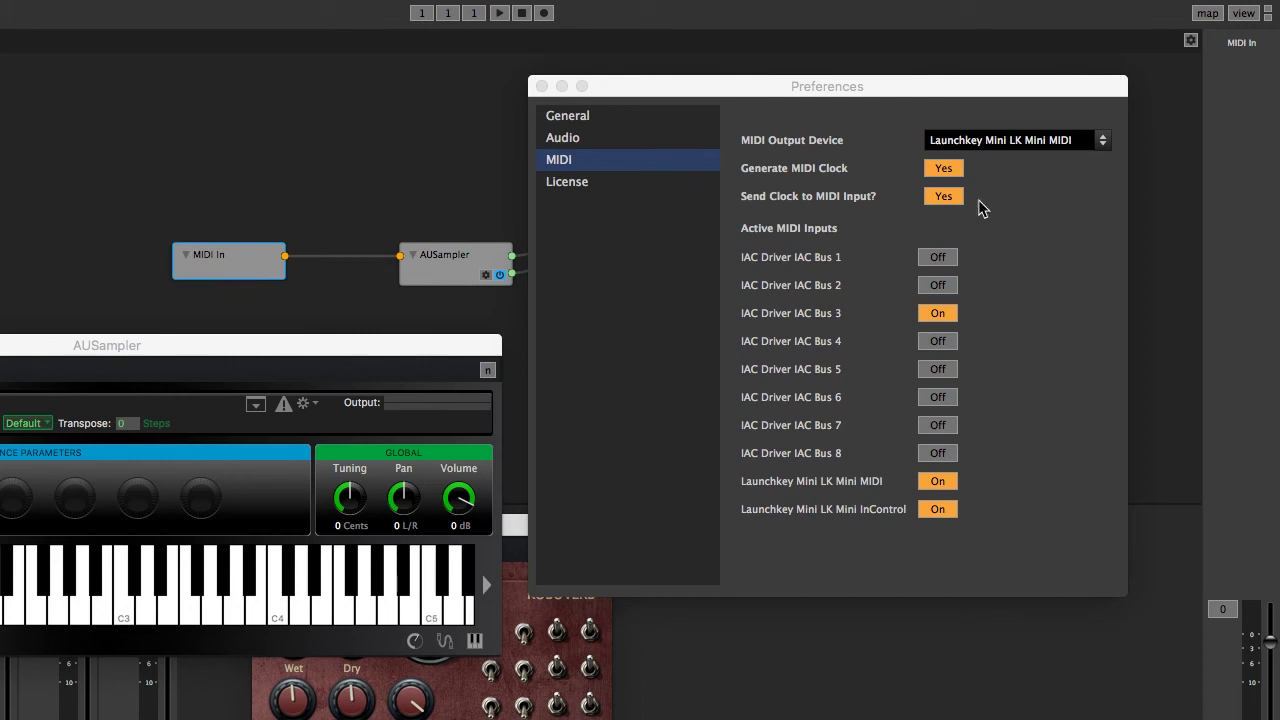
click(287, 257)
- Test IAC Bus 1 and 2 as MIDI inputs, leaving both off, and reposition the MIDI In node
drag(287, 260, 360, 225)
drag(225, 262, 233, 205)
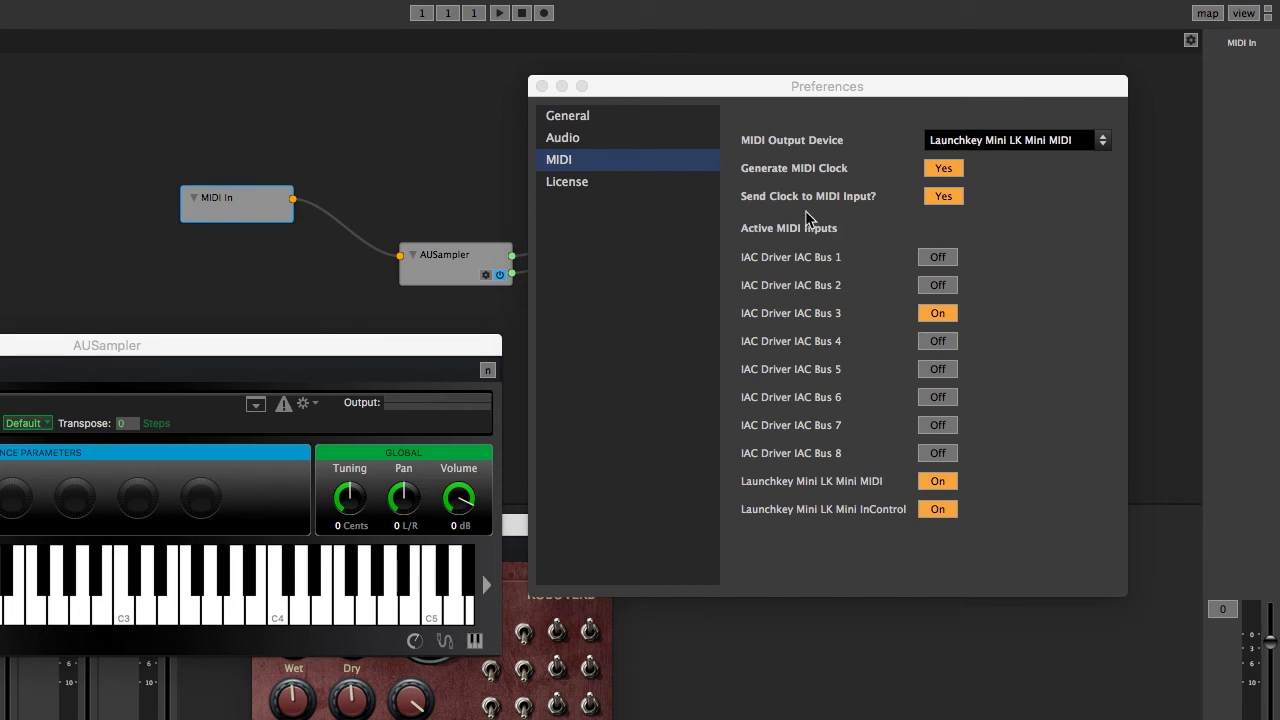
click(940, 260)
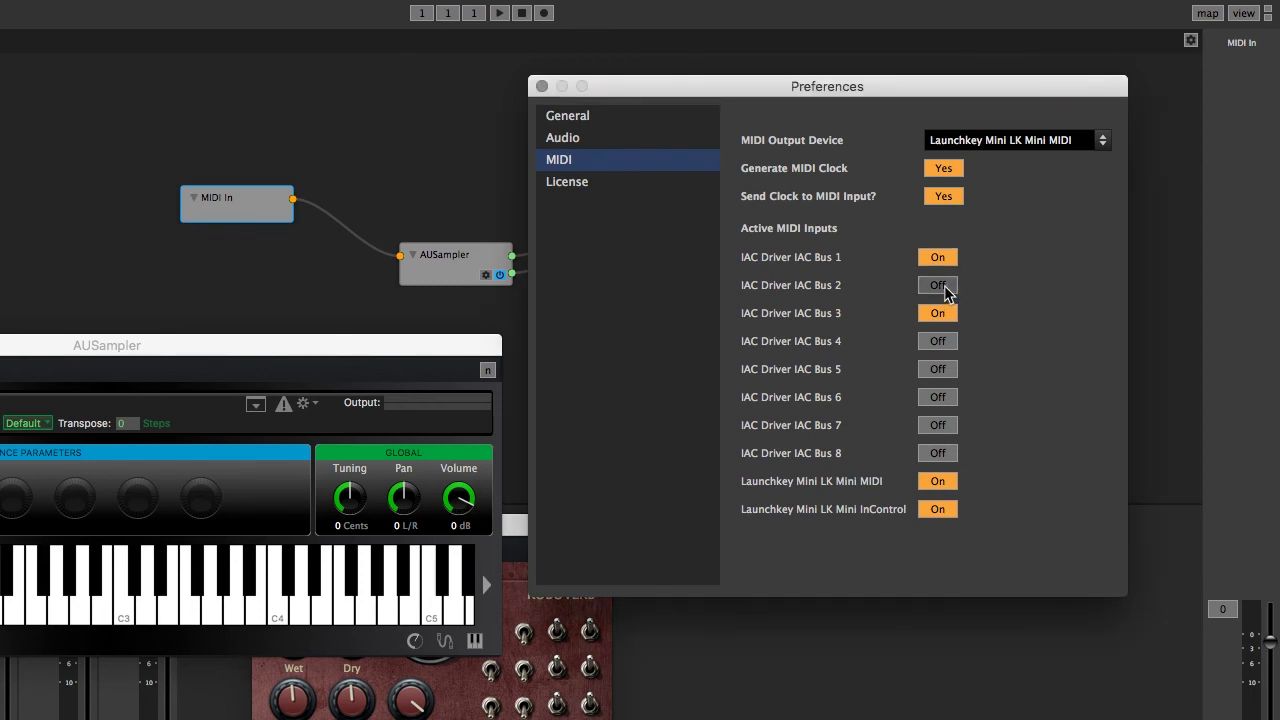
click(945, 290)
click(942, 257)
click(942, 286)
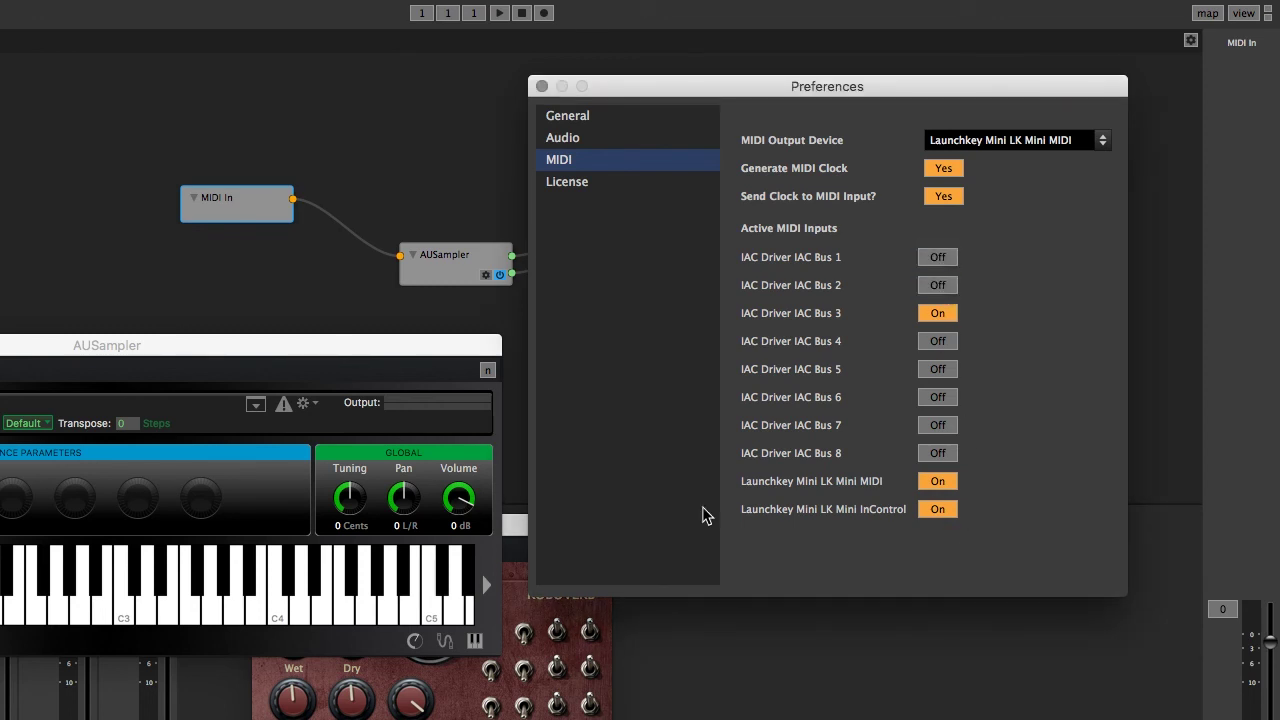
drag(246, 207, 202, 220)
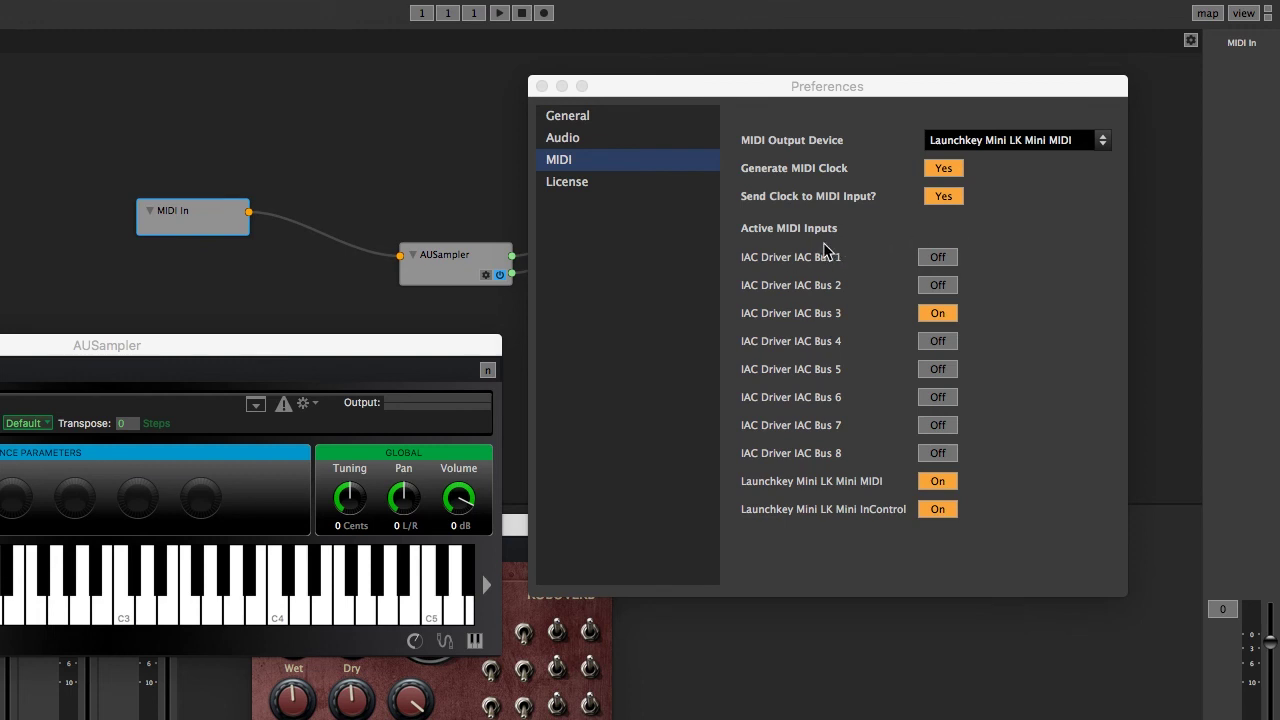
- Turn off the Launchkey Mini LK Mini InControl input, keeping LK Mini MIDI on
click(940, 483)
click(942, 510)
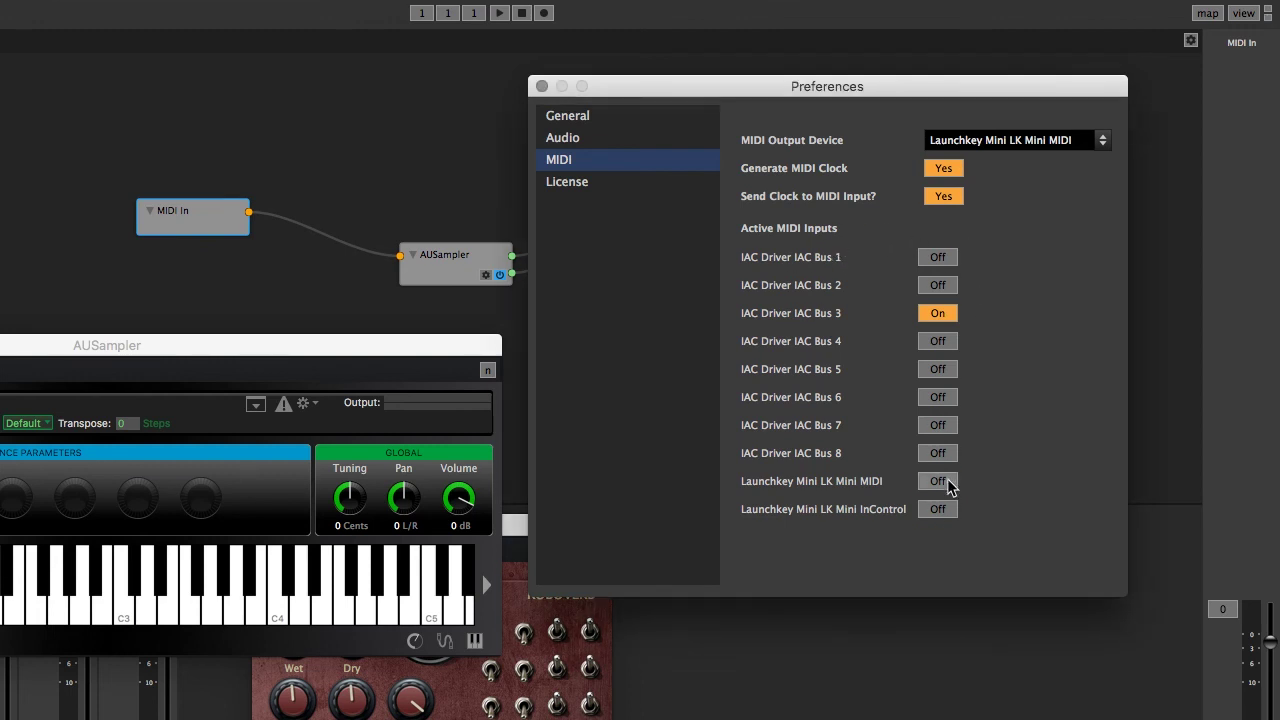
click(945, 483)
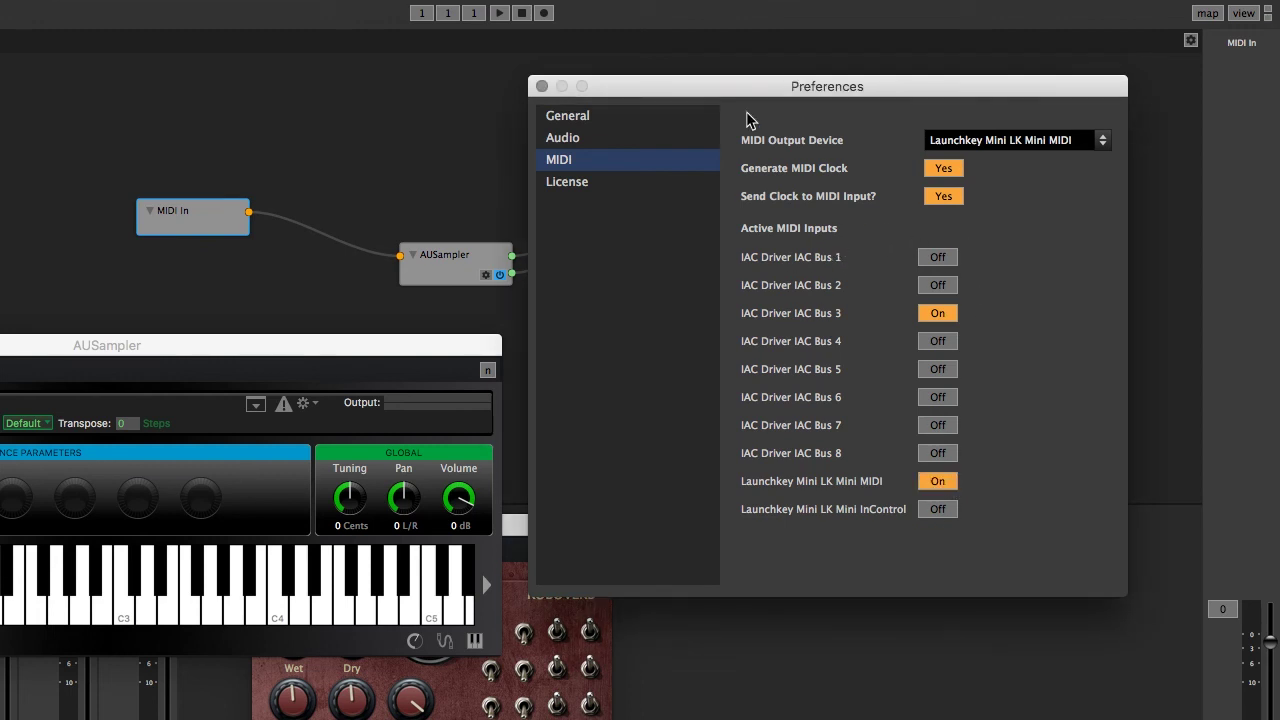
click(612, 185)
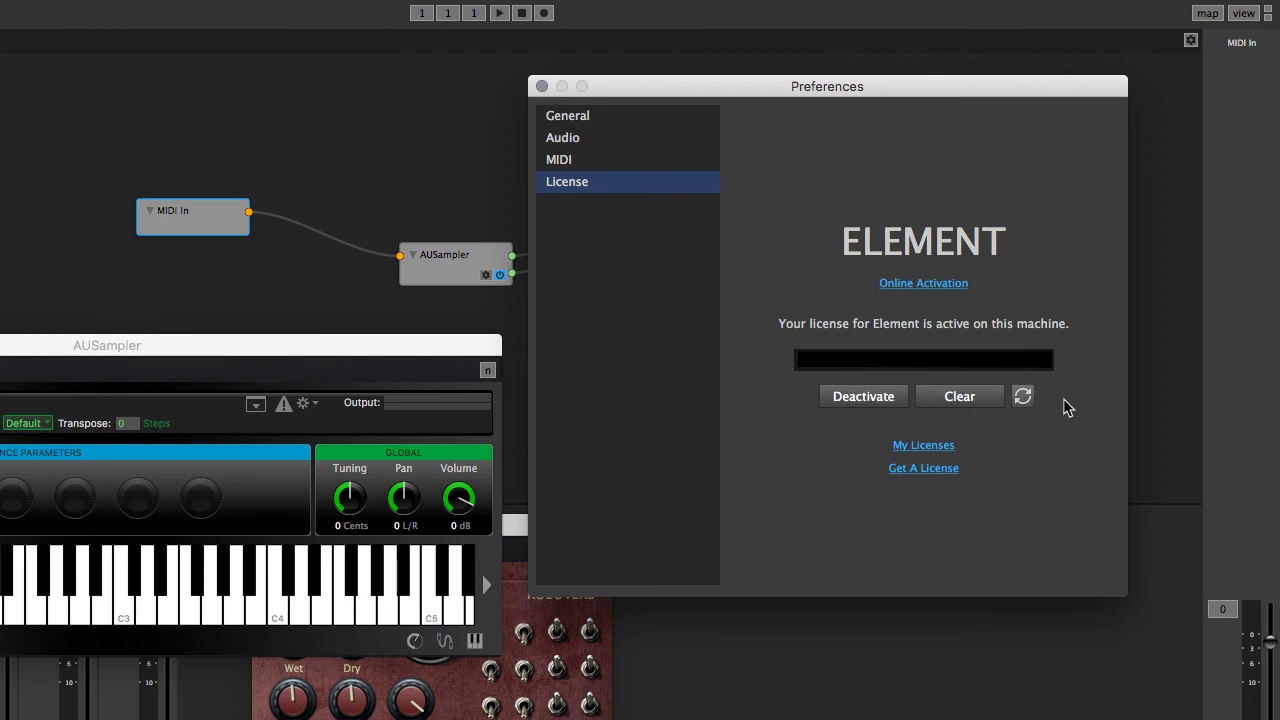
- Refresh the licence status, showing it active on this machine, and nudge the Preferences window
click(1022, 397)
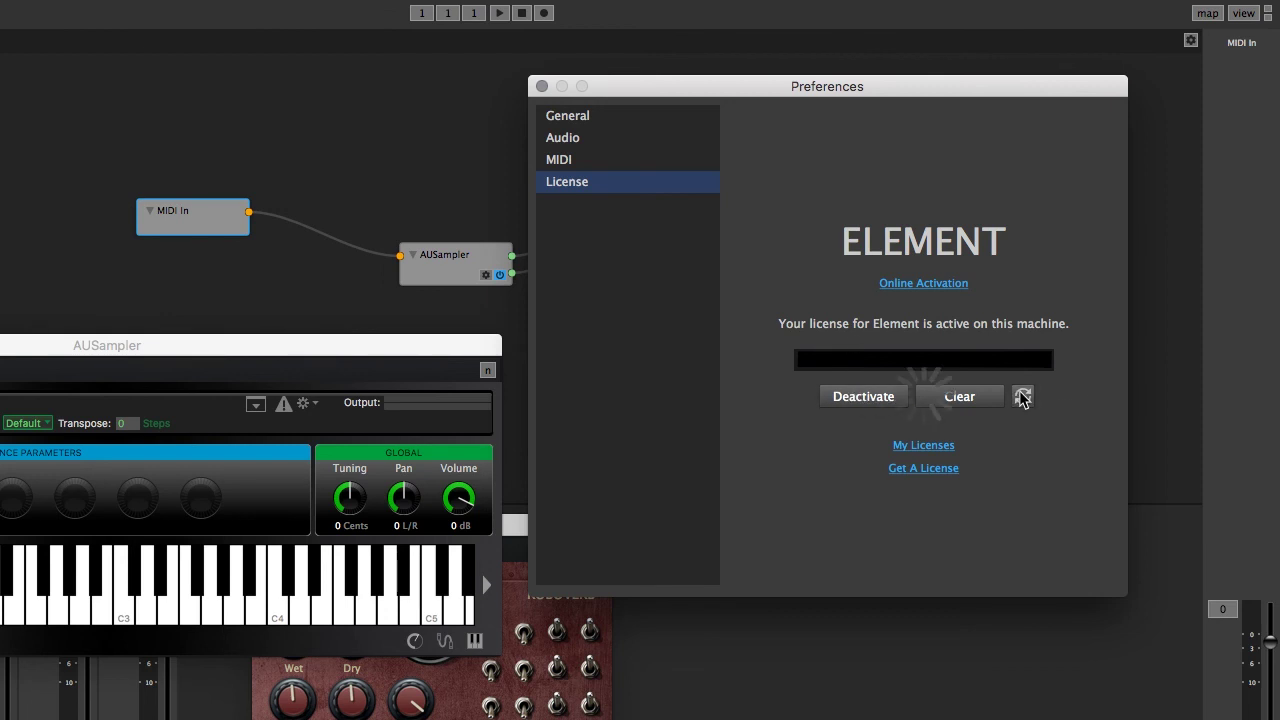
drag(801, 73, 791, 71)
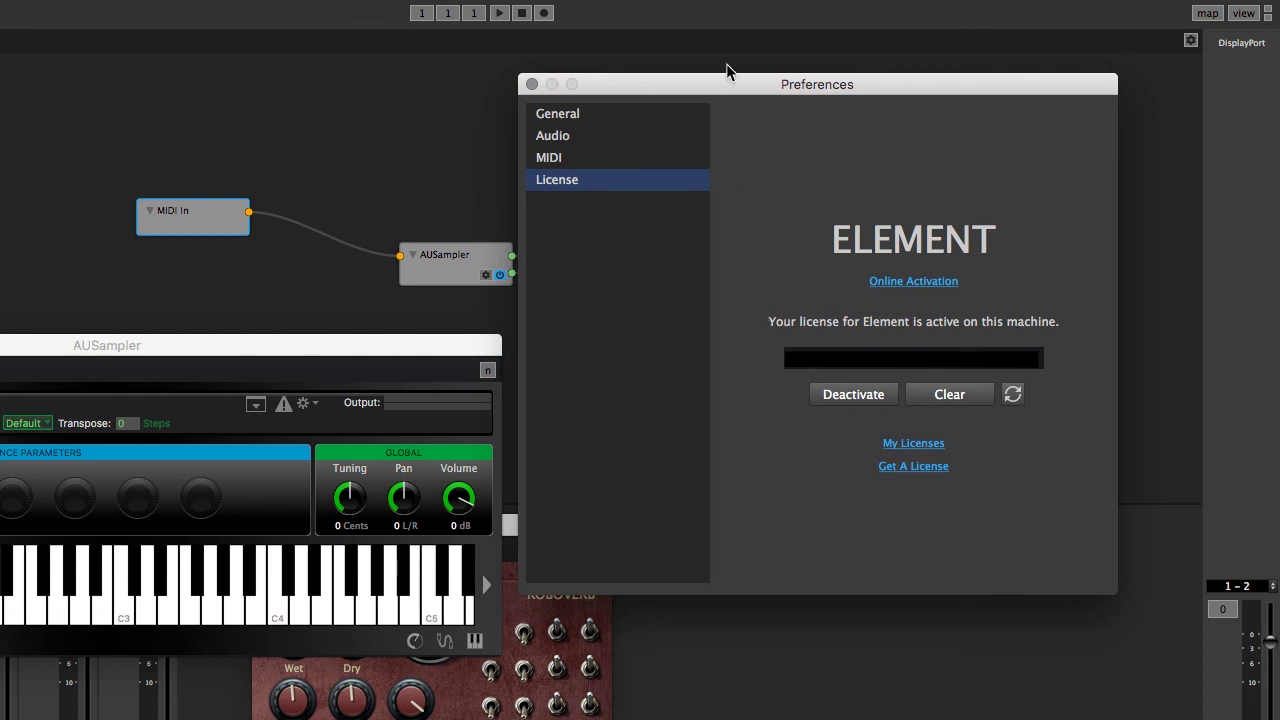
drag(651, 84, 678, 78)
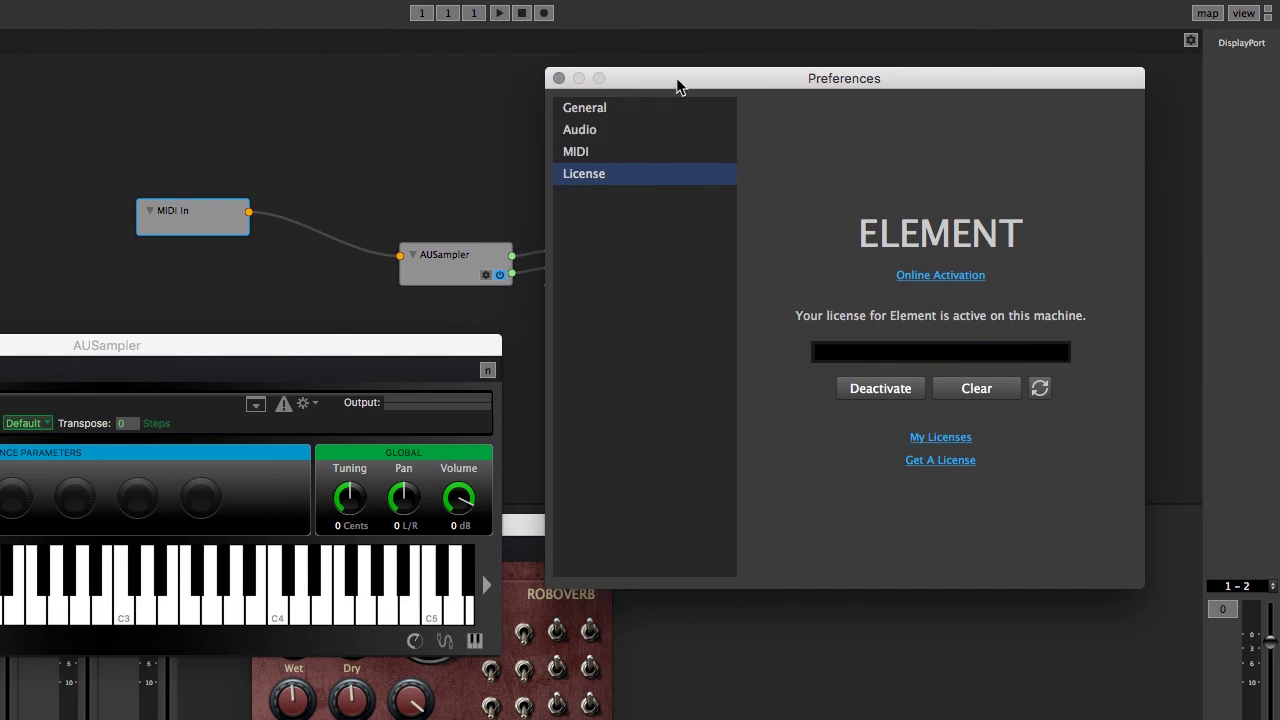
drag(677, 87, 659, 86)
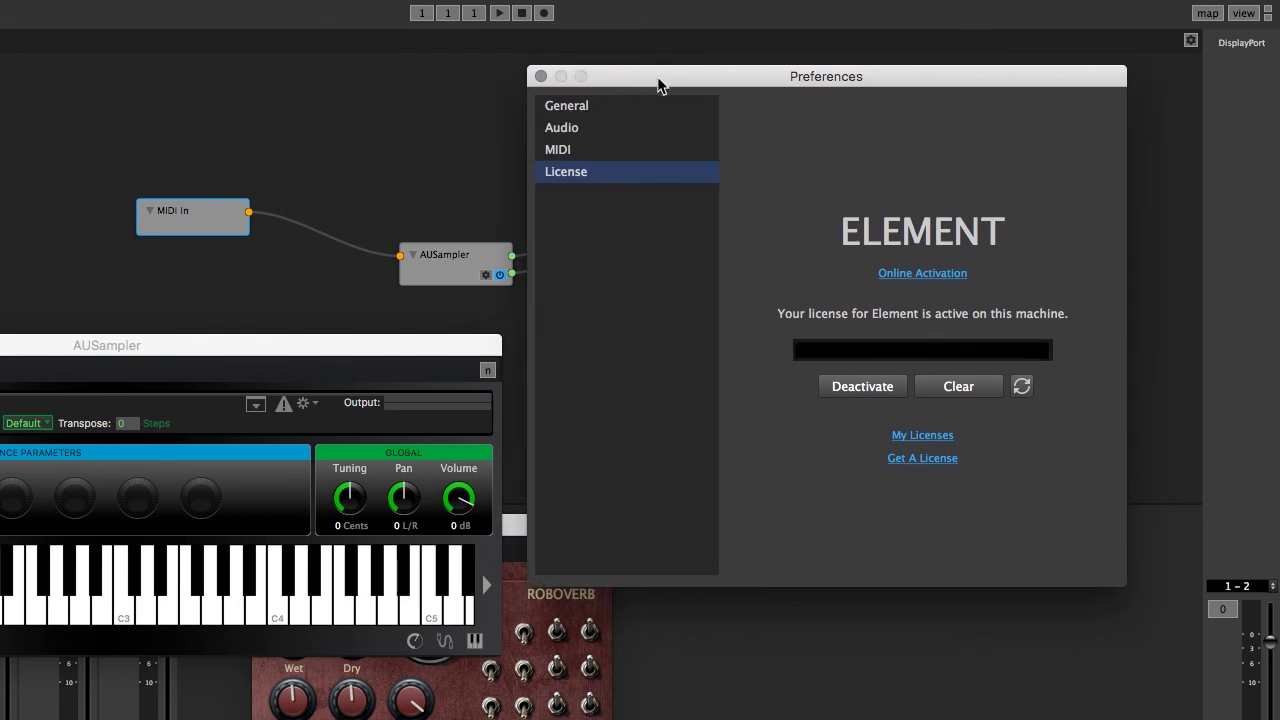